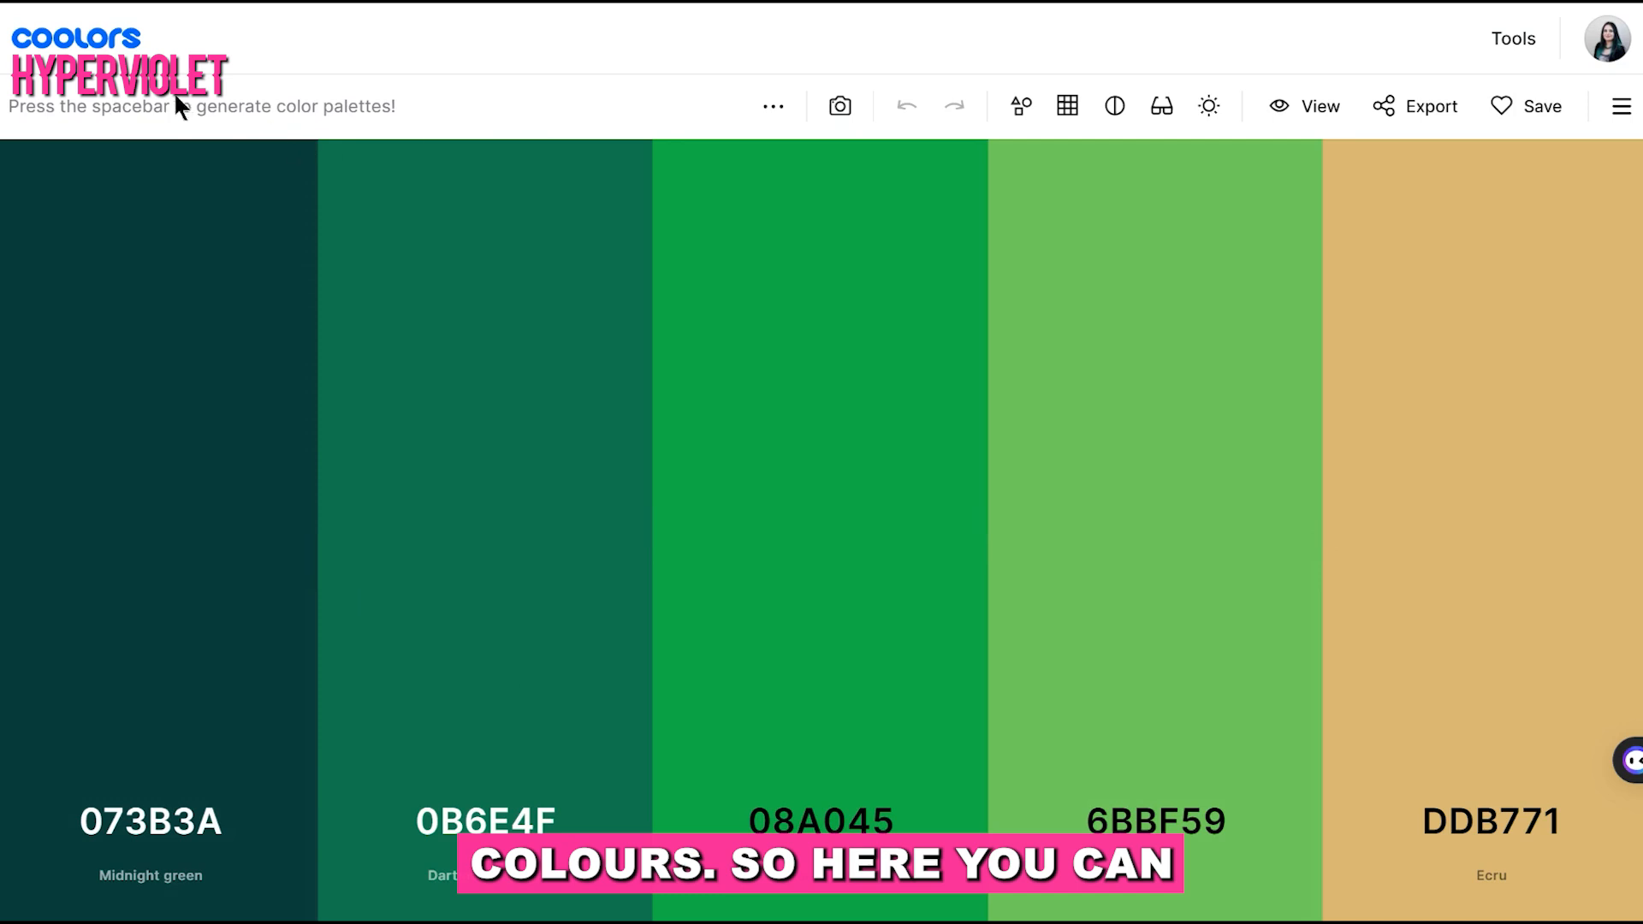
Generate two new random color palettes and open the generator's additional options
key(space)
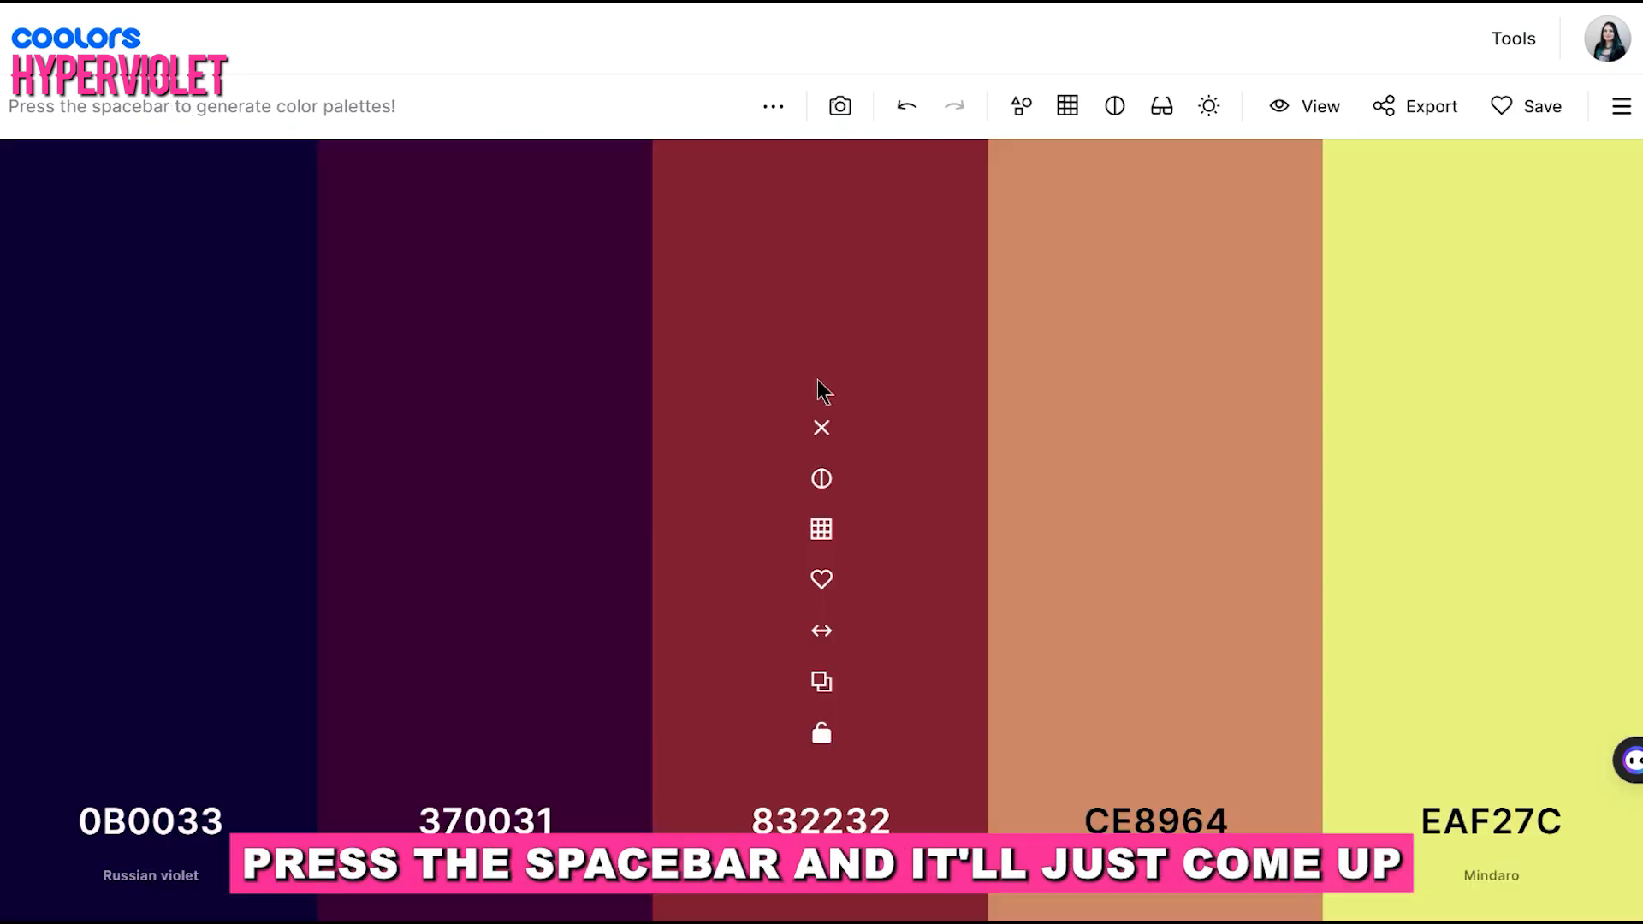
key(space)
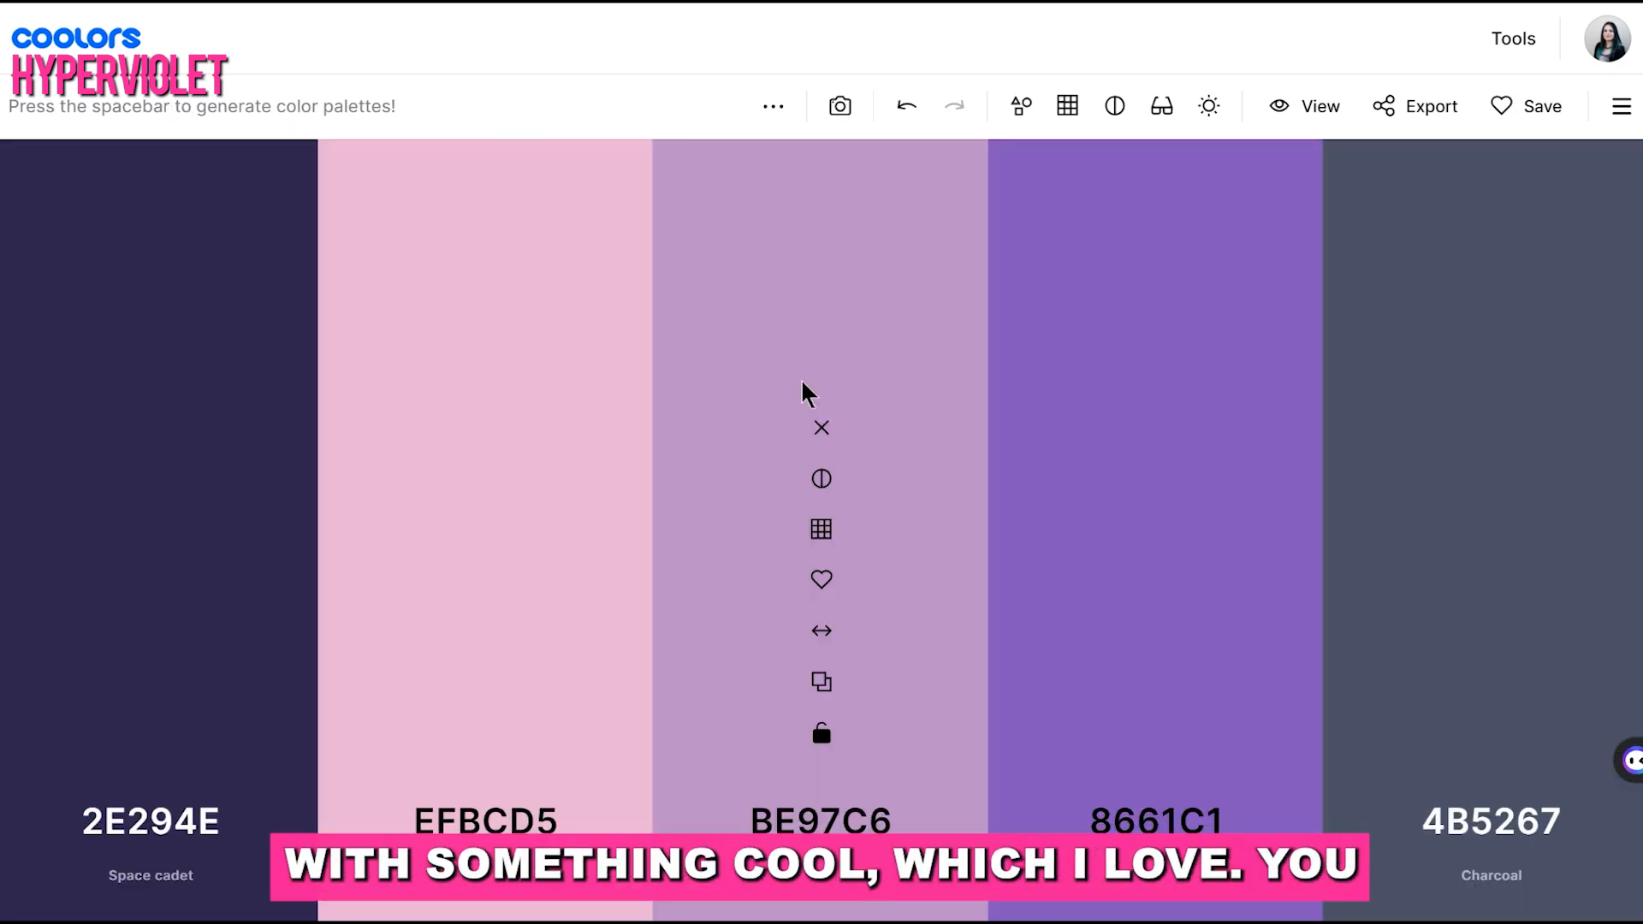
click(772, 106)
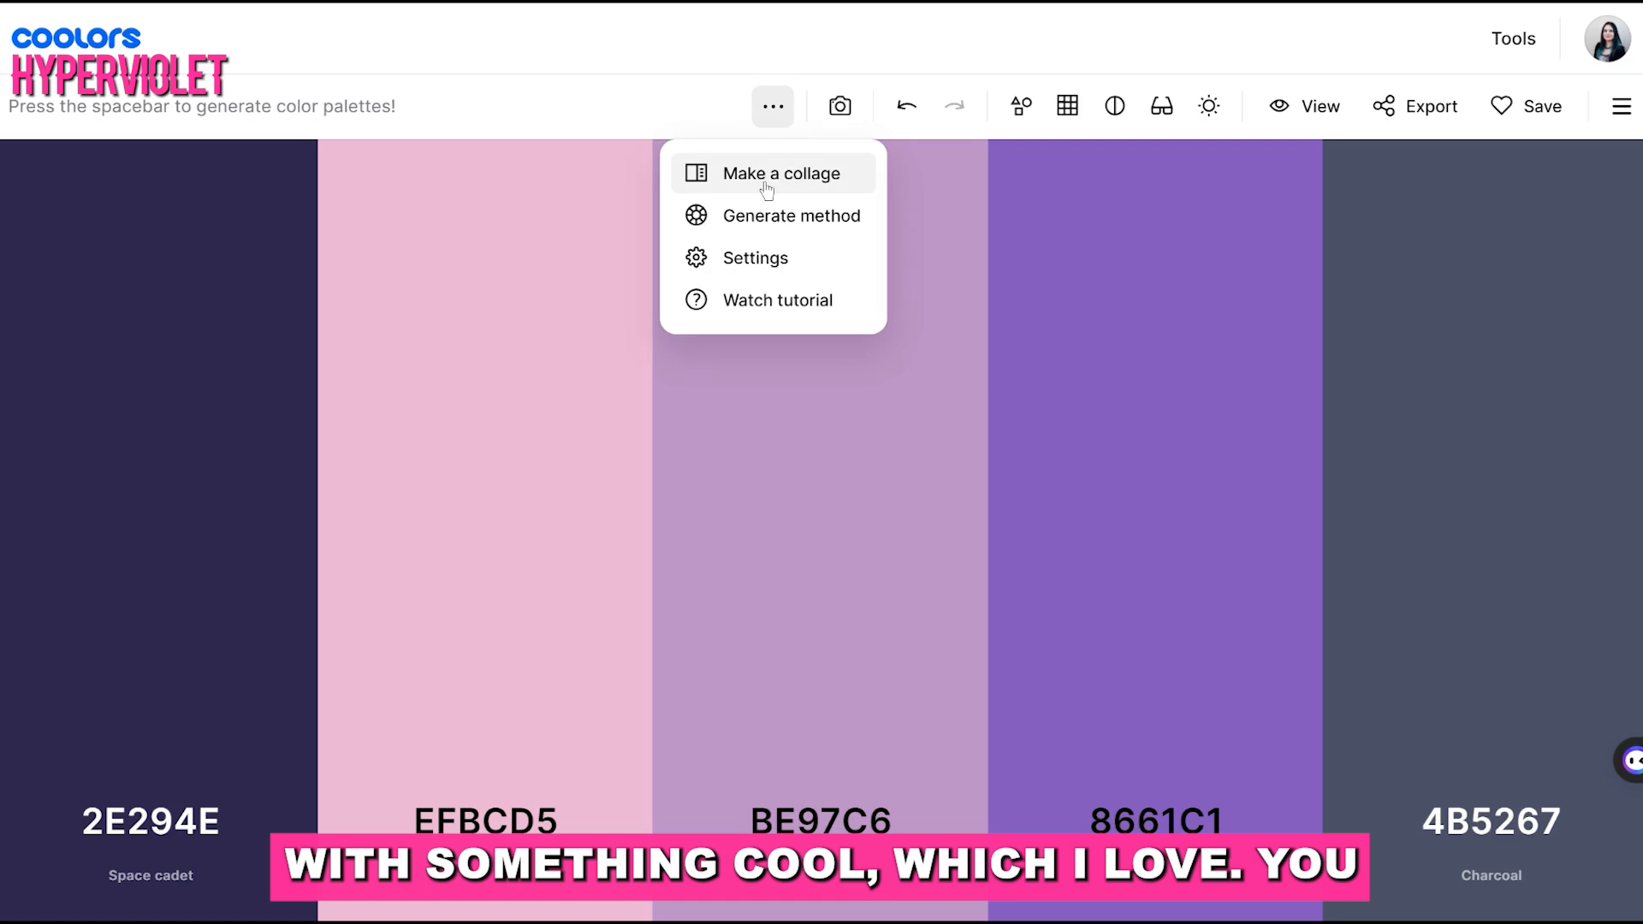
Load the desk photo with tablet and coffee cup into the image picker and resample the second swatch from the white keyboard
click(837, 108)
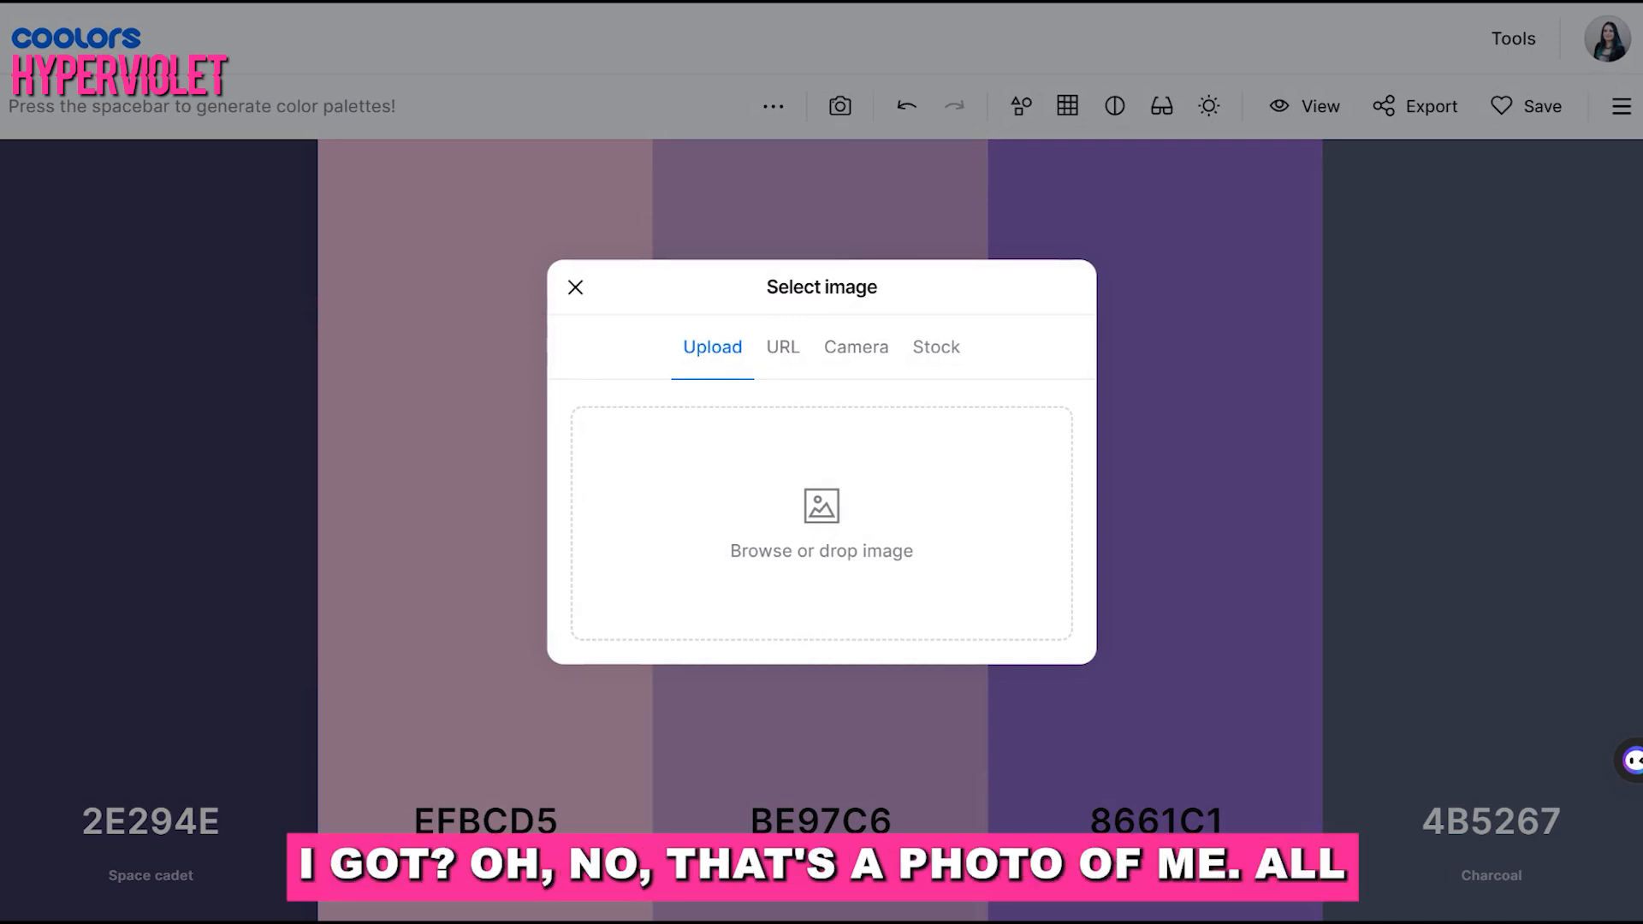
double_click(815, 512)
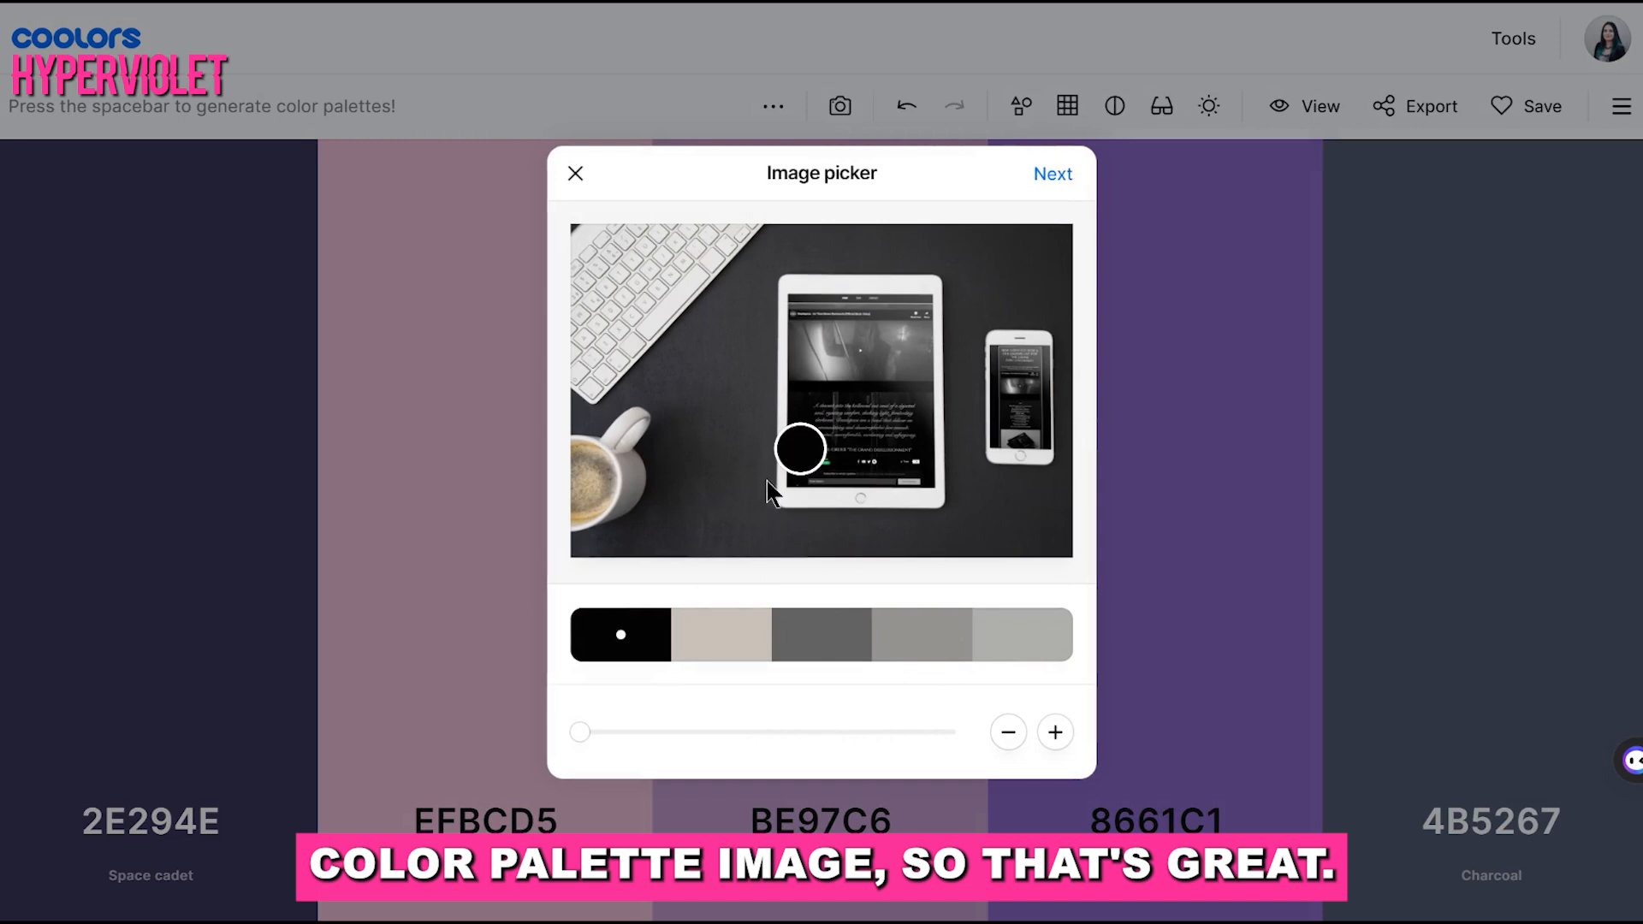
click(722, 637)
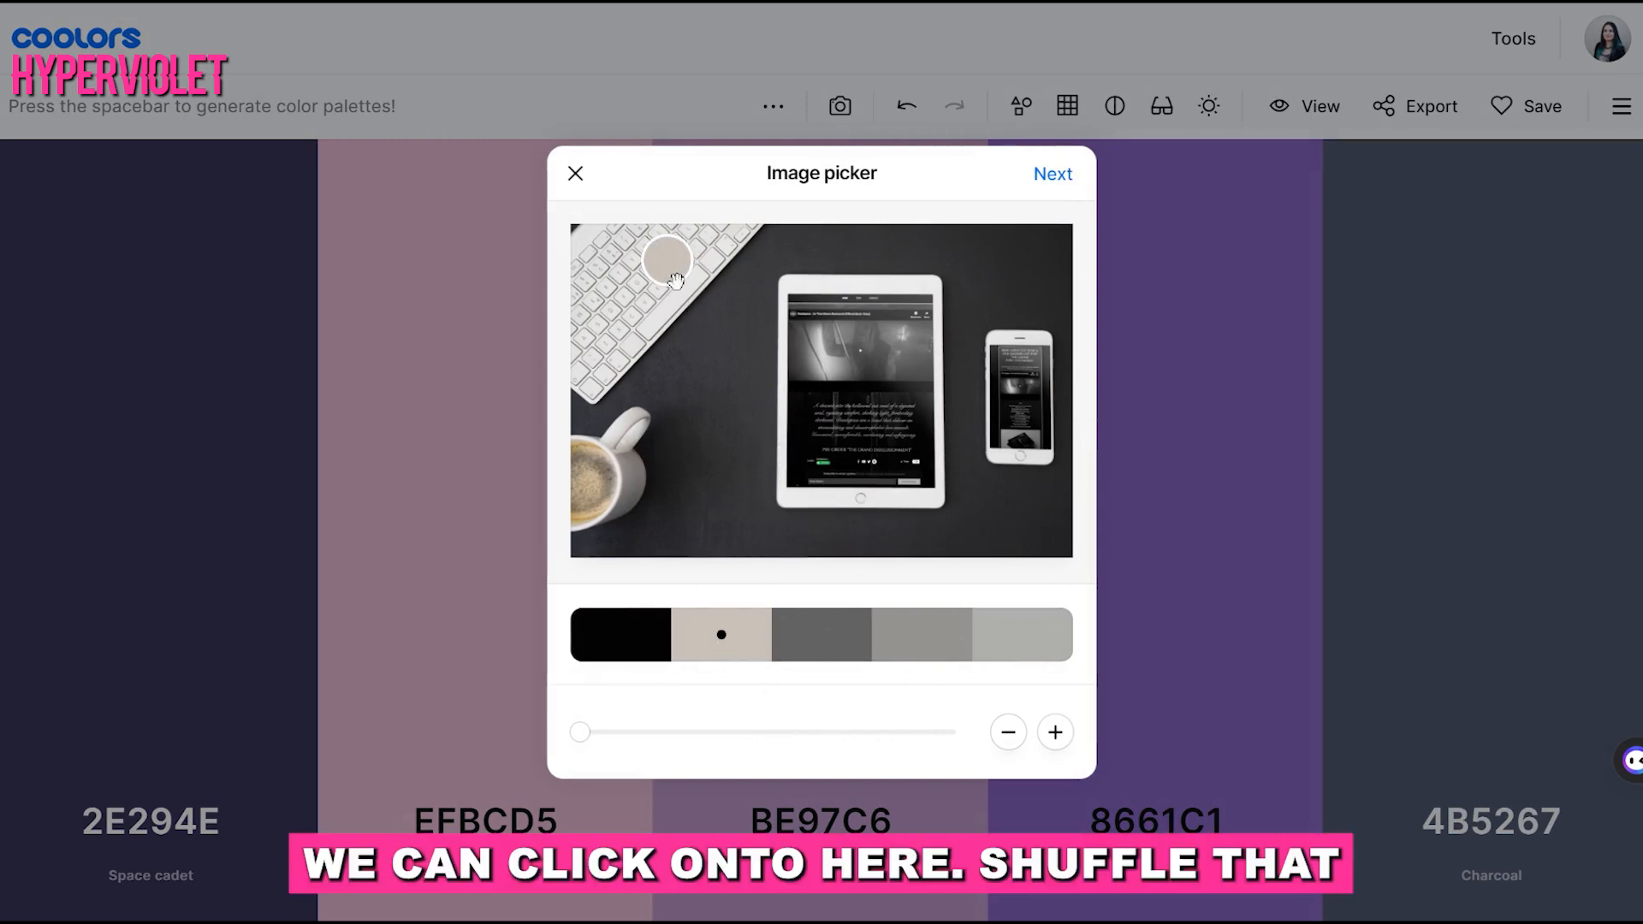
Resample the third swatch from the photo, trying the coffee and the dark desk, and settle on a brownish beige at the cup
click(819, 635)
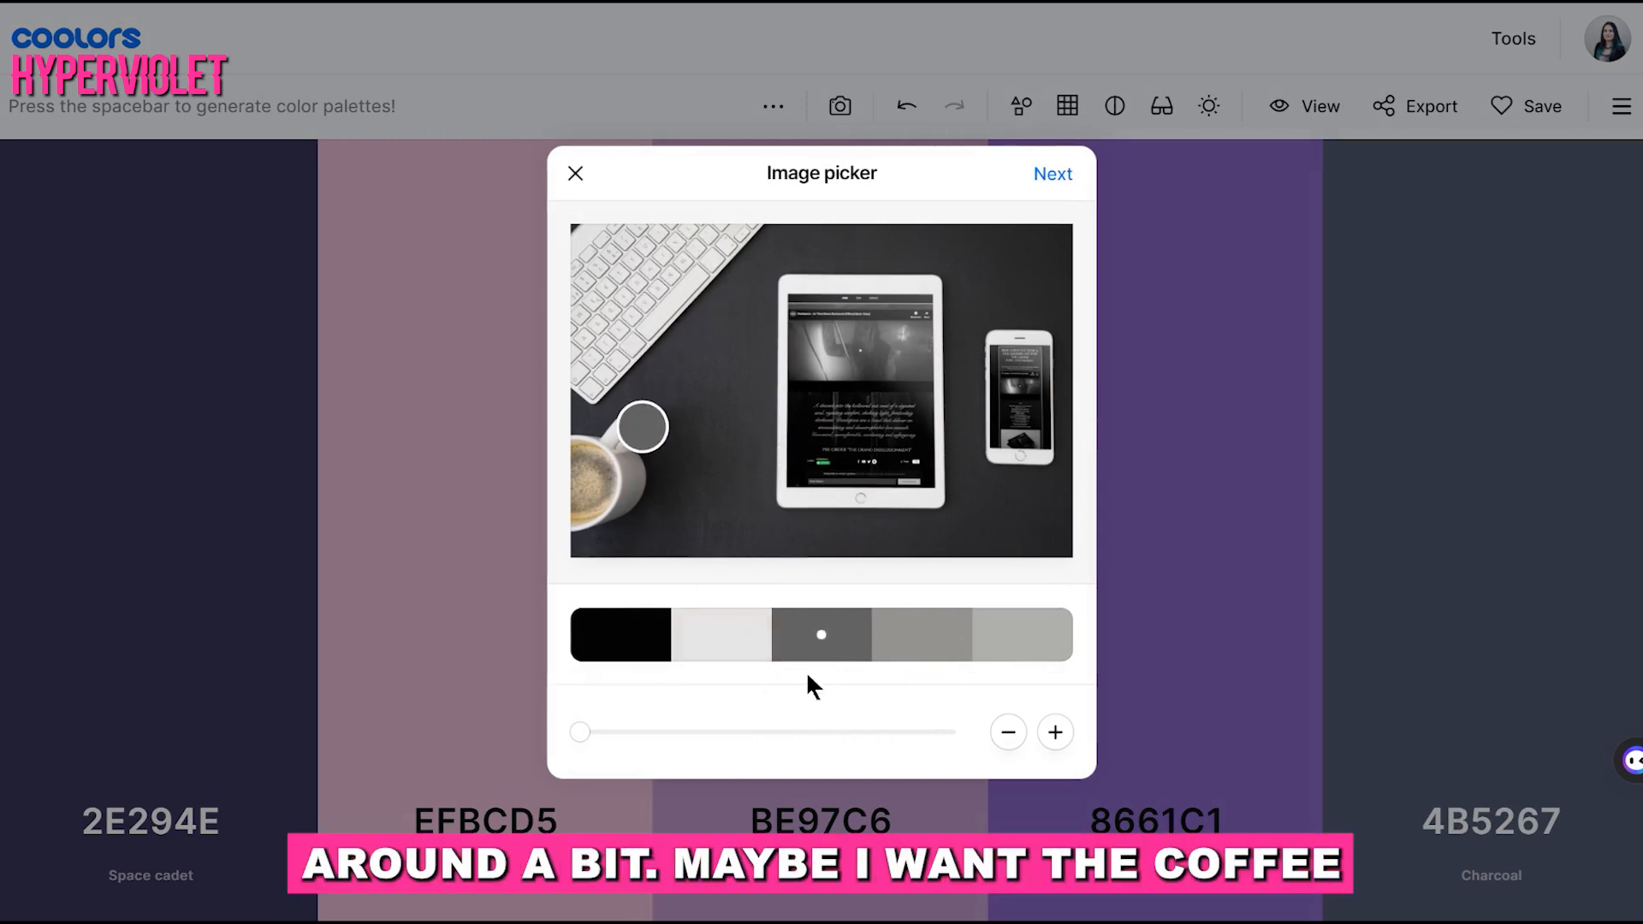
drag(642, 420, 591, 476)
click(751, 510)
click(586, 503)
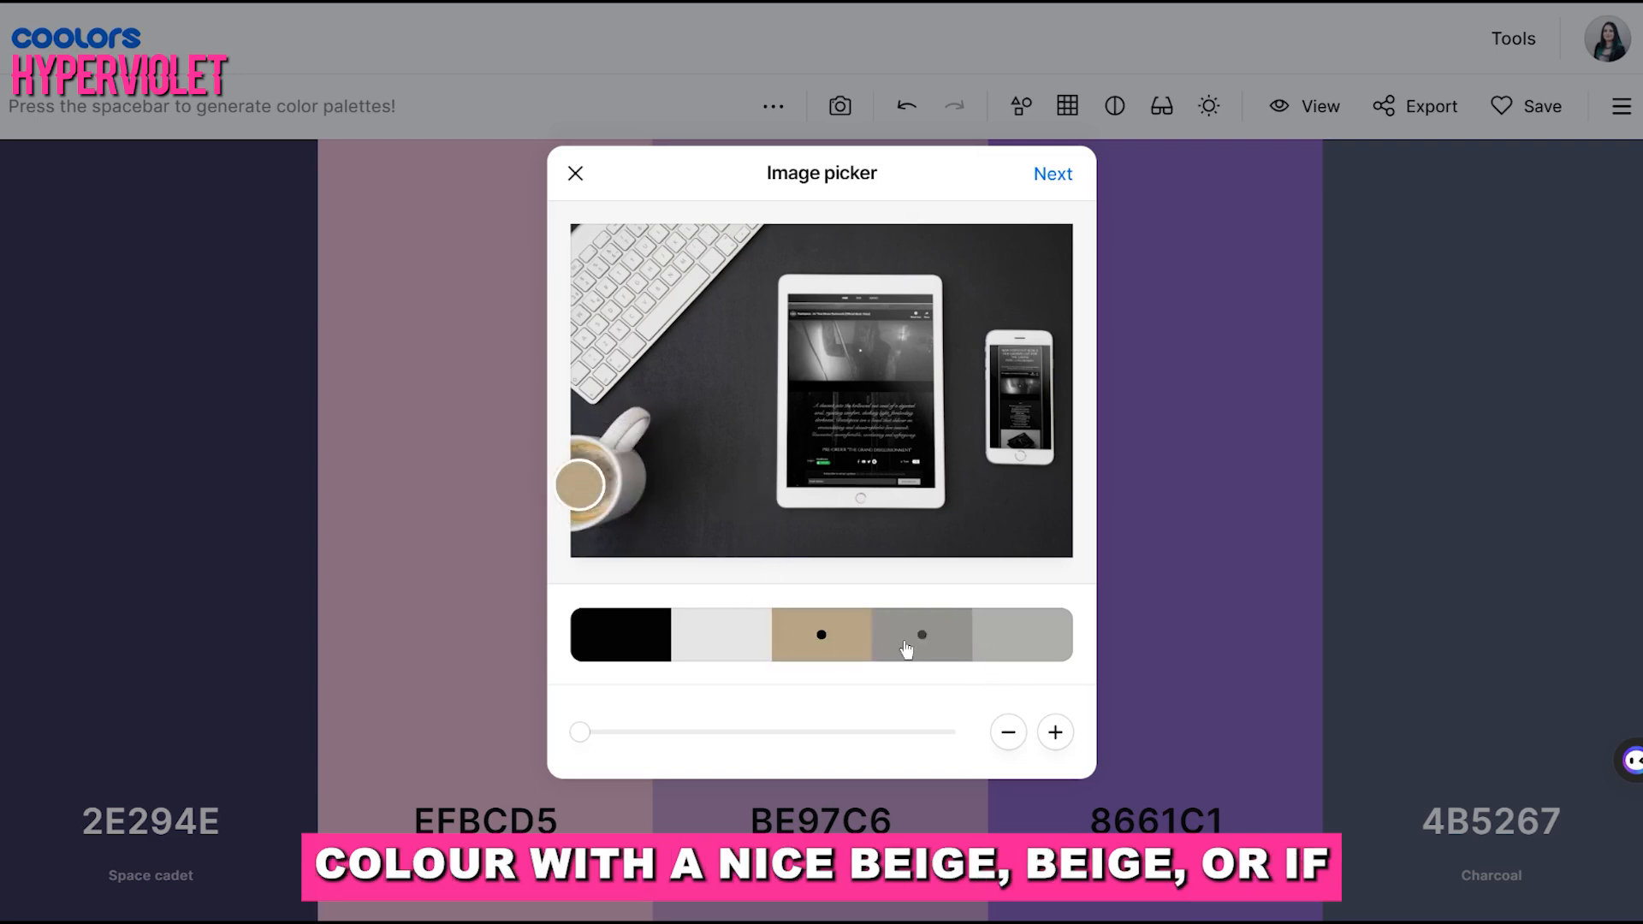
drag(566, 490, 585, 504)
click(598, 493)
click(631, 549)
click(746, 508)
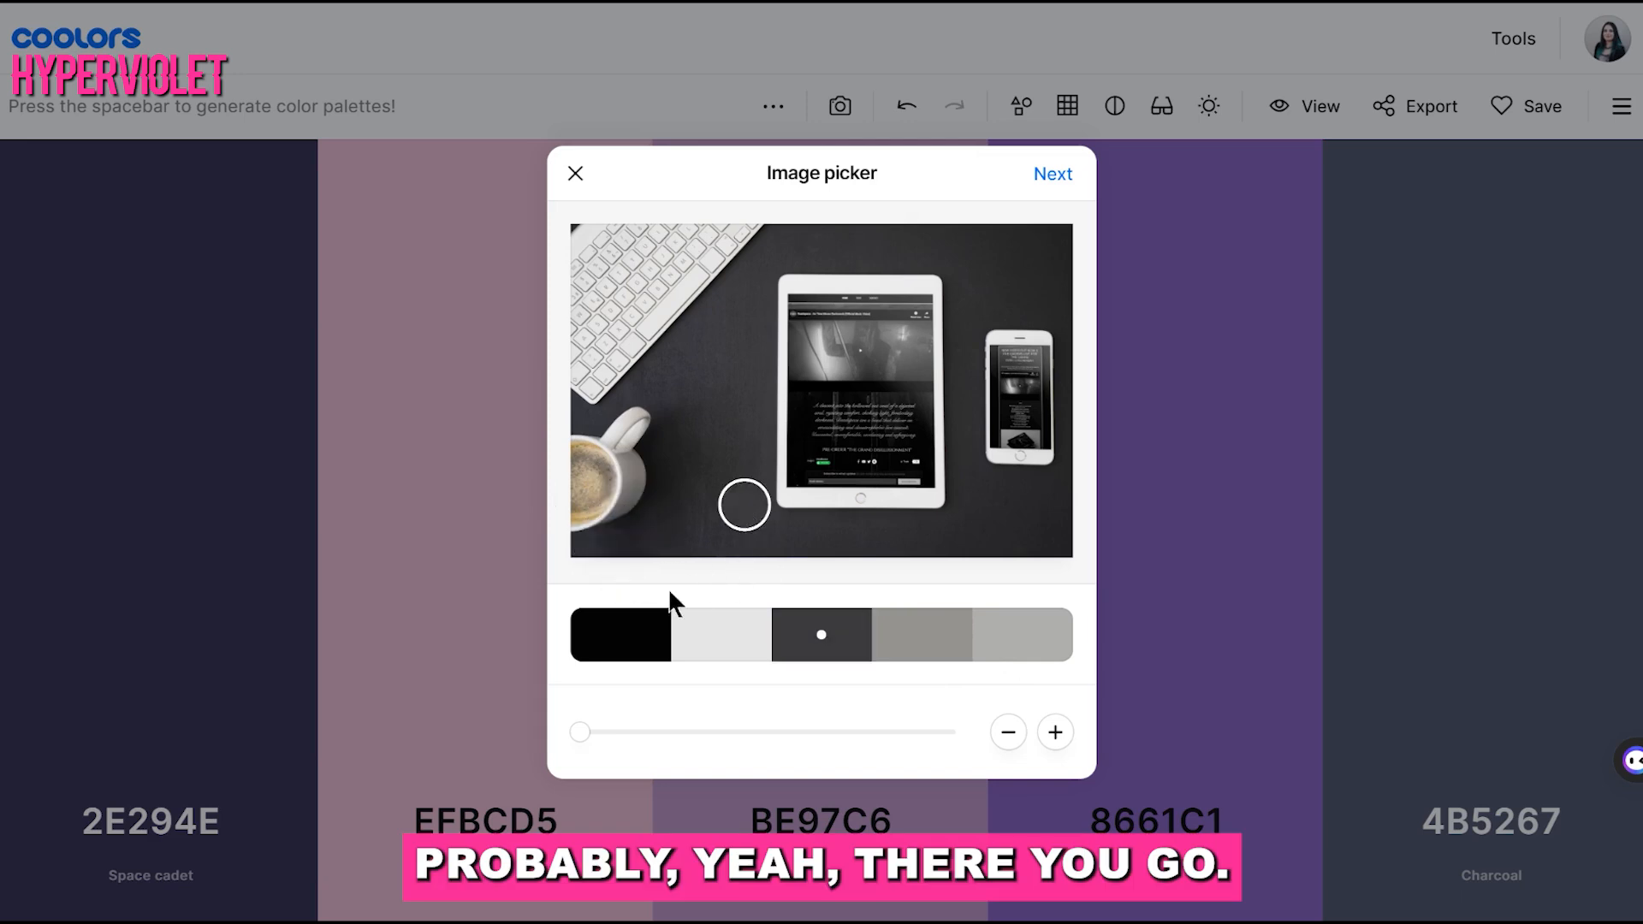
click(581, 466)
Examine the picked palette's color codes in Quick view, copy the black swatch's HEX code 020202, and close the view
click(1059, 173)
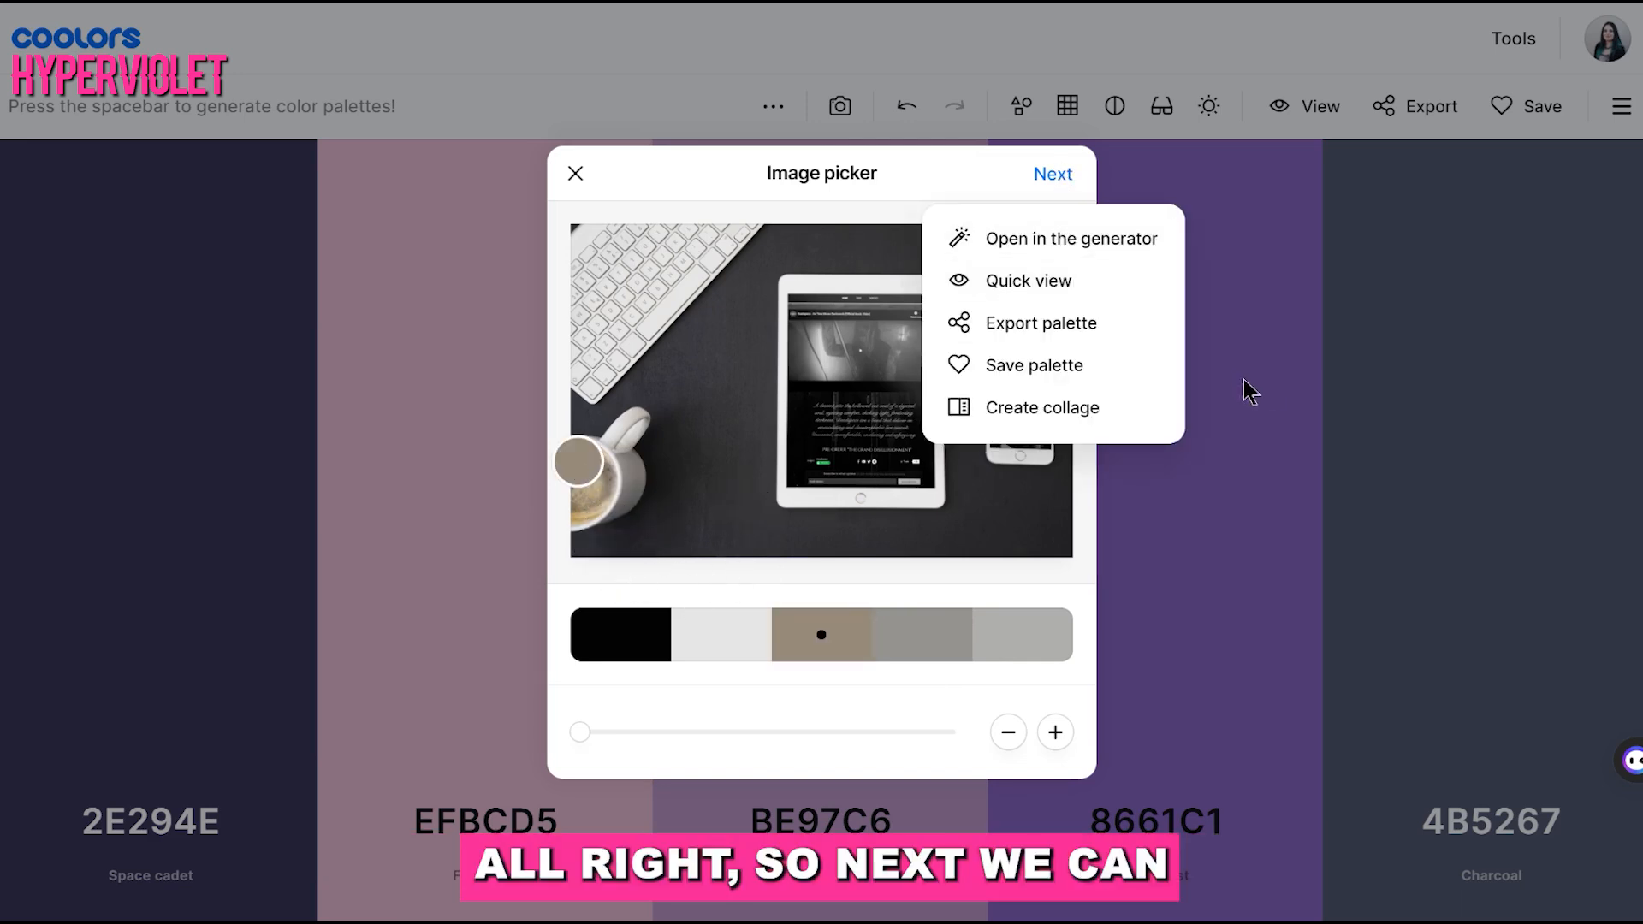
click(1056, 280)
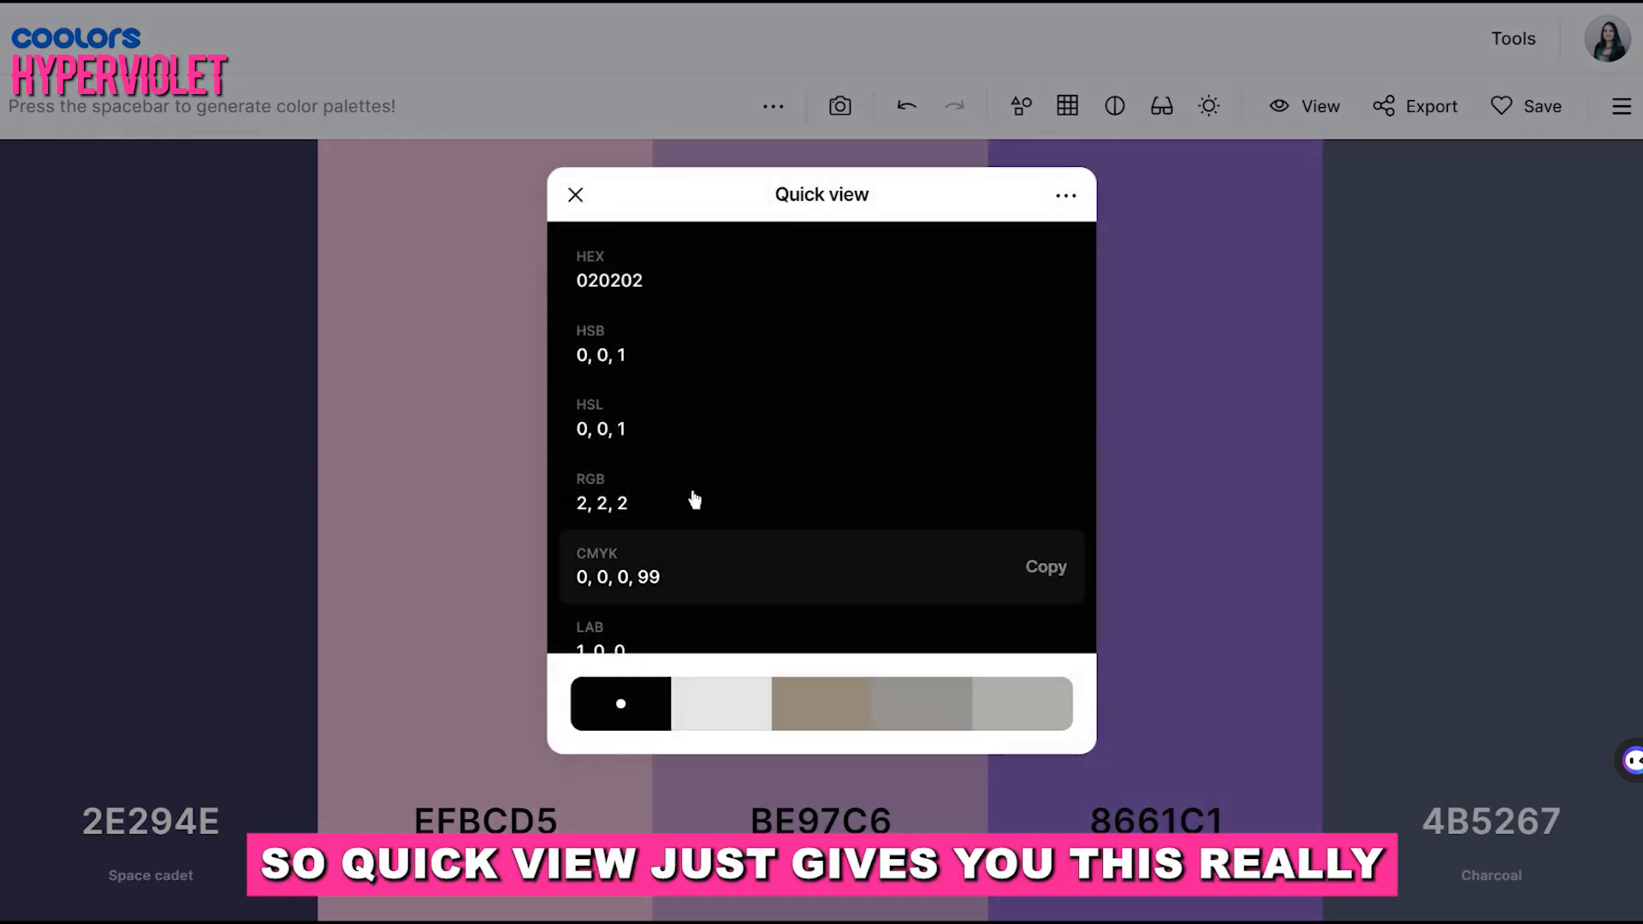
scroll(707, 461, down, 5)
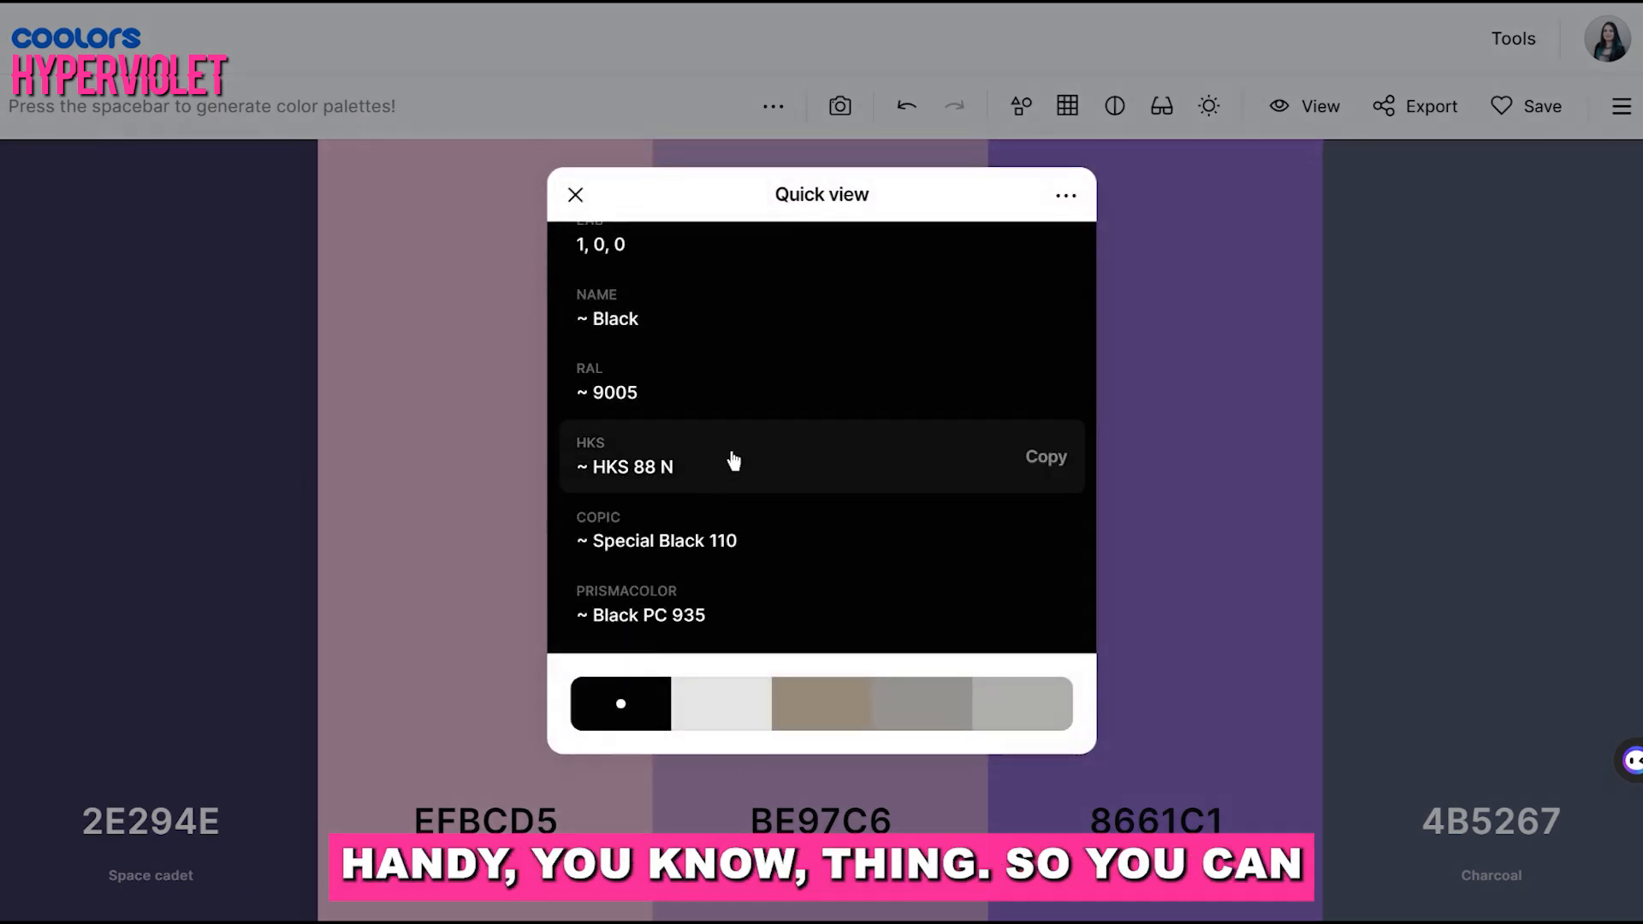
scroll(736, 462, up, 5)
click(1017, 279)
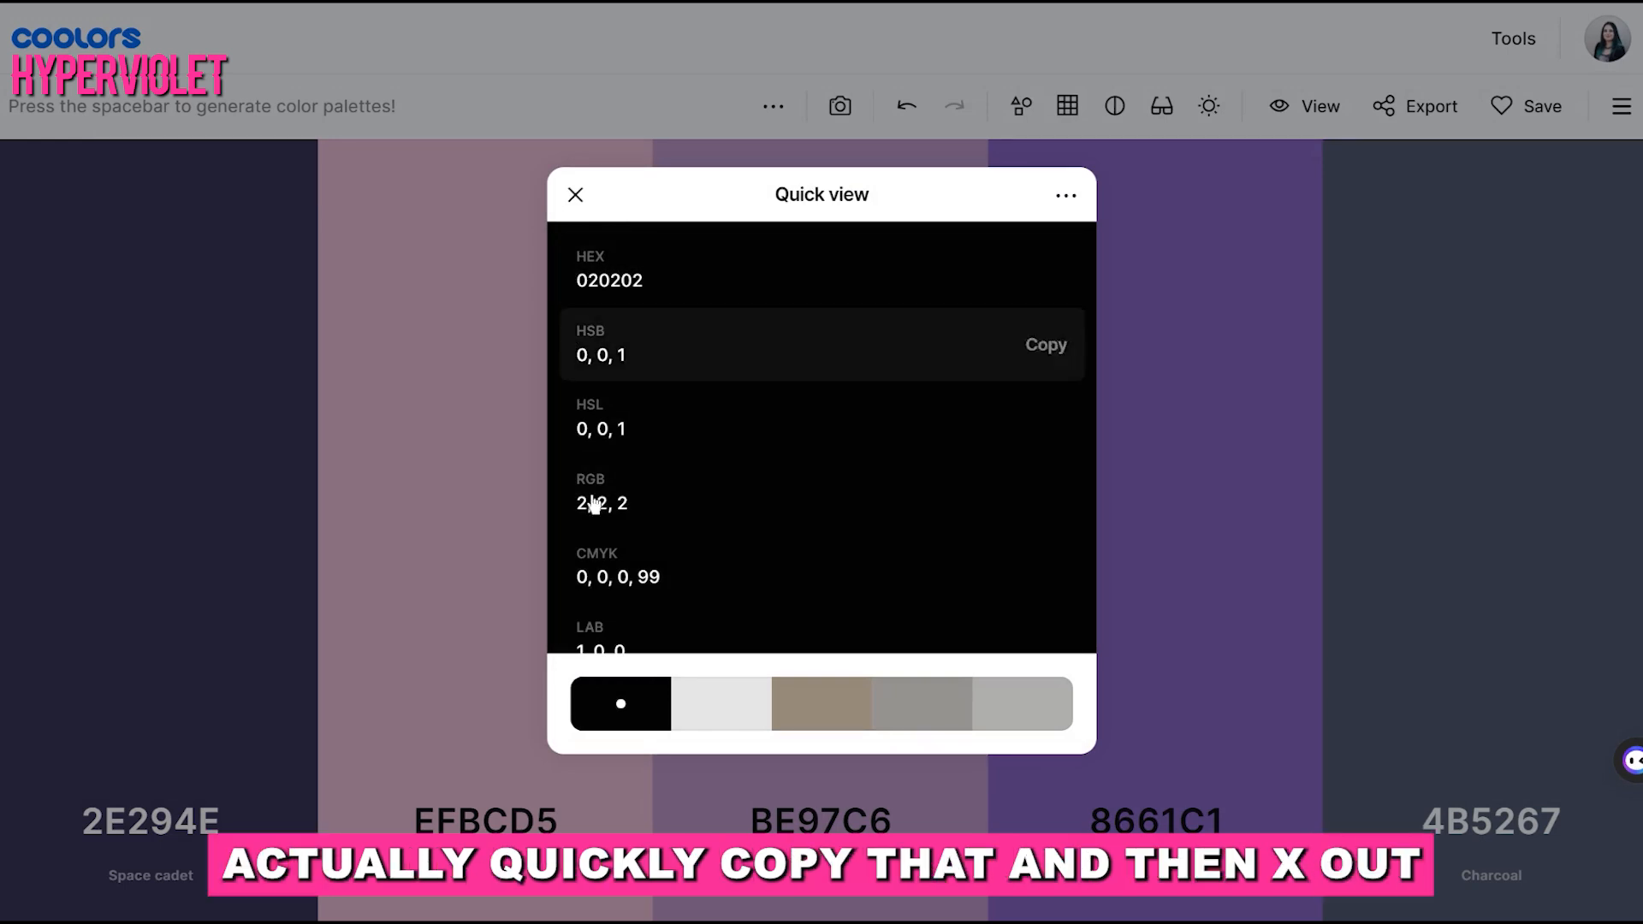
click(575, 195)
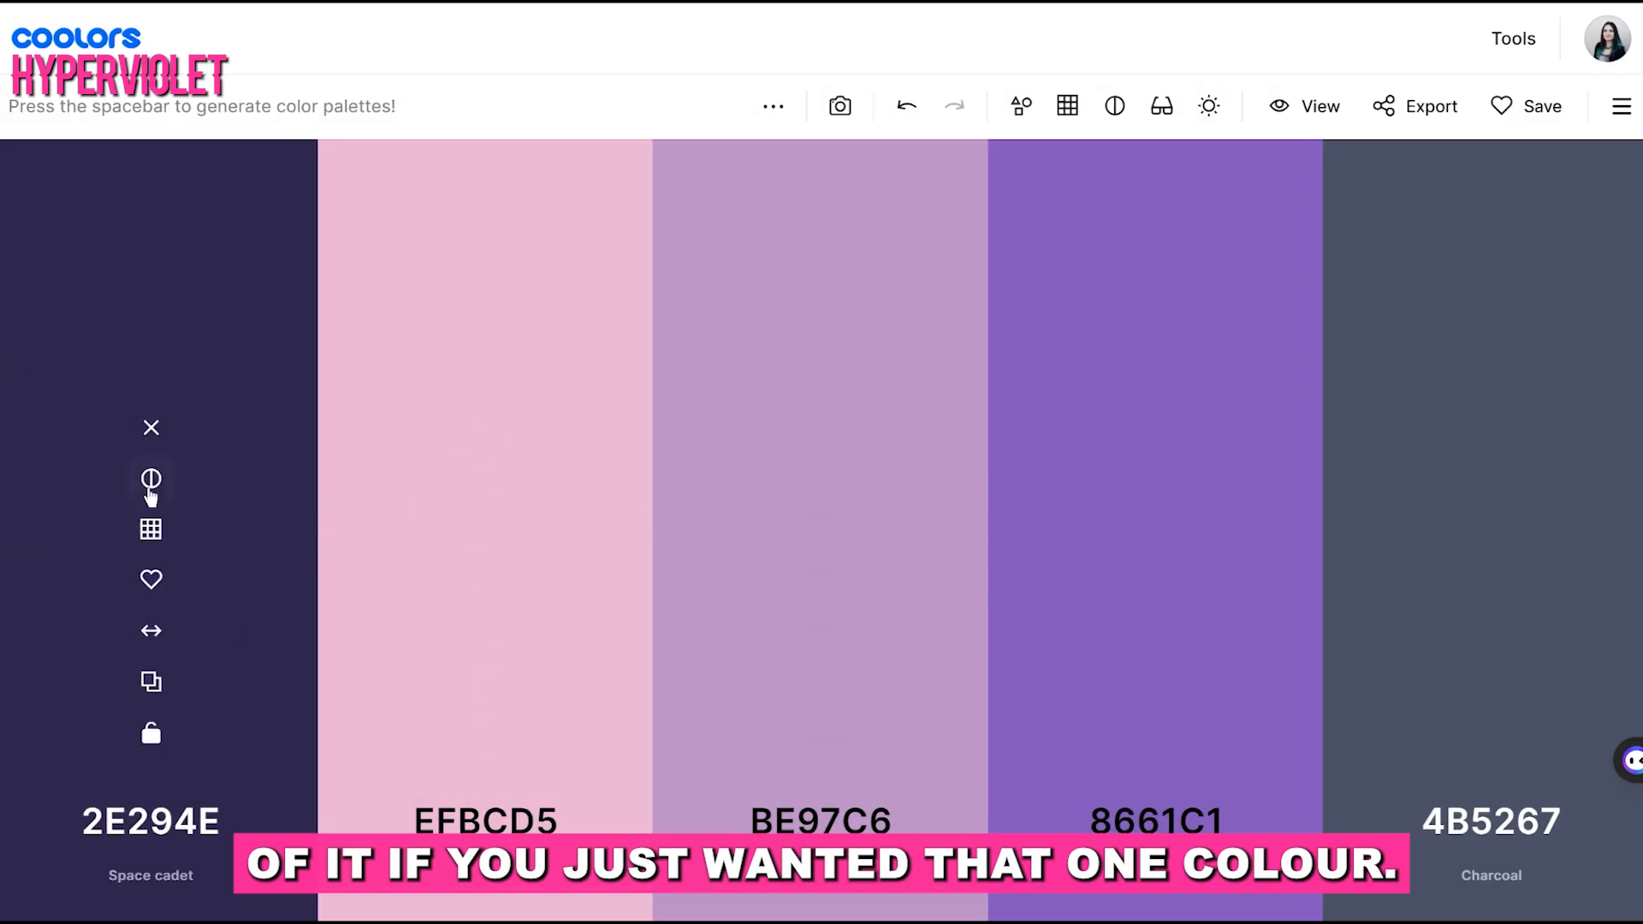
Replace the first palette color with the copied HEX code 020202 and lock it
click(194, 826)
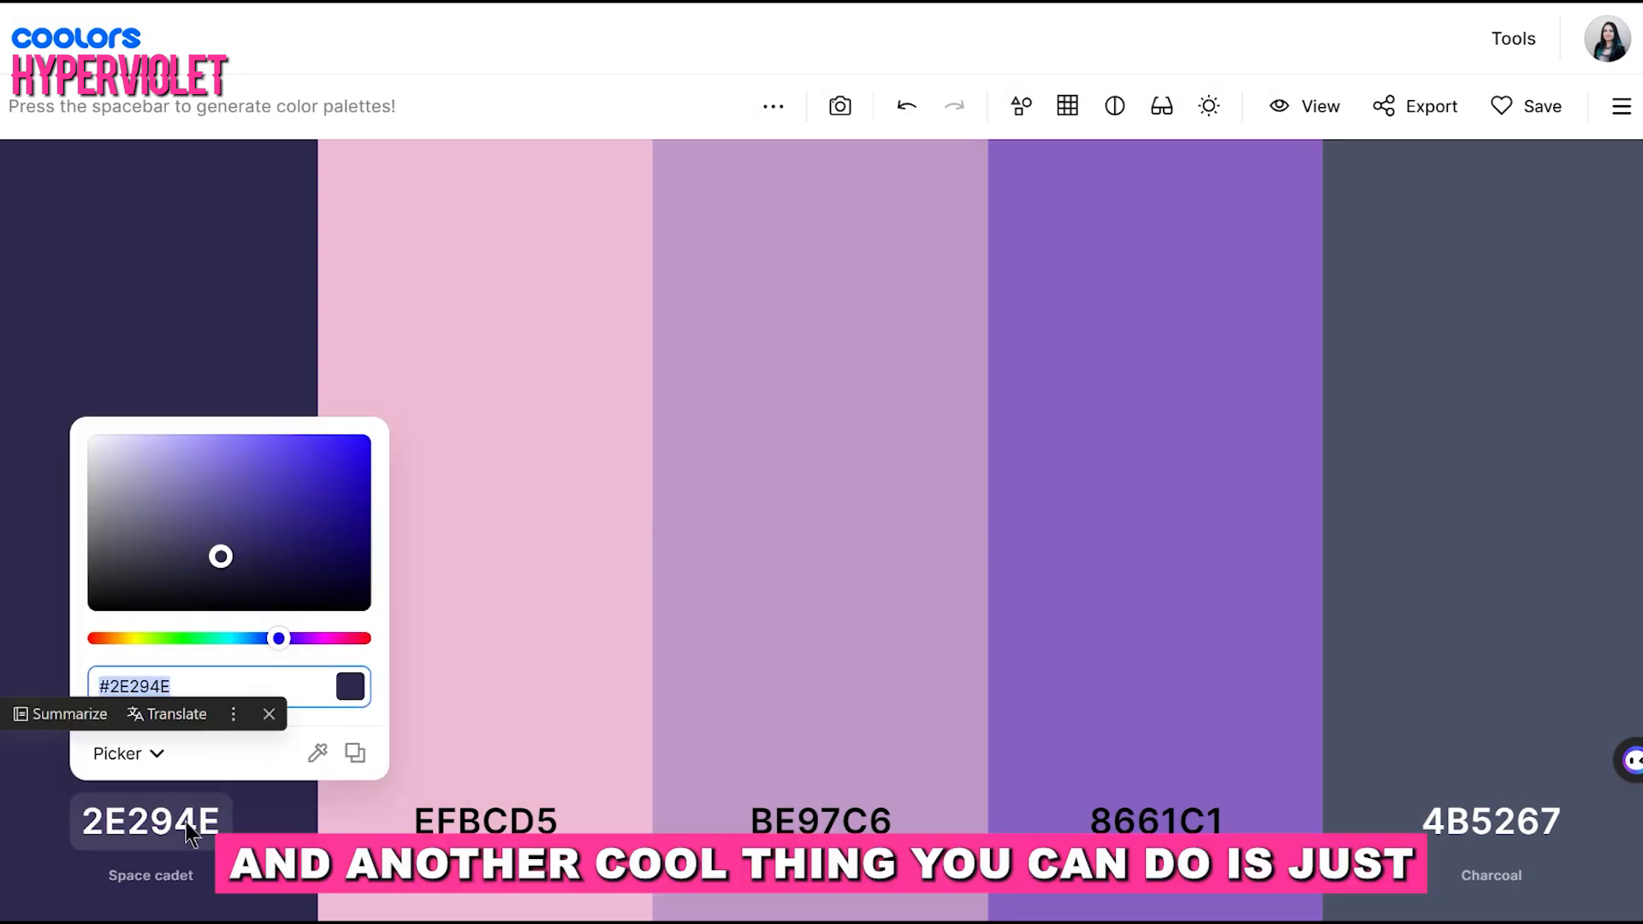
text(020202)
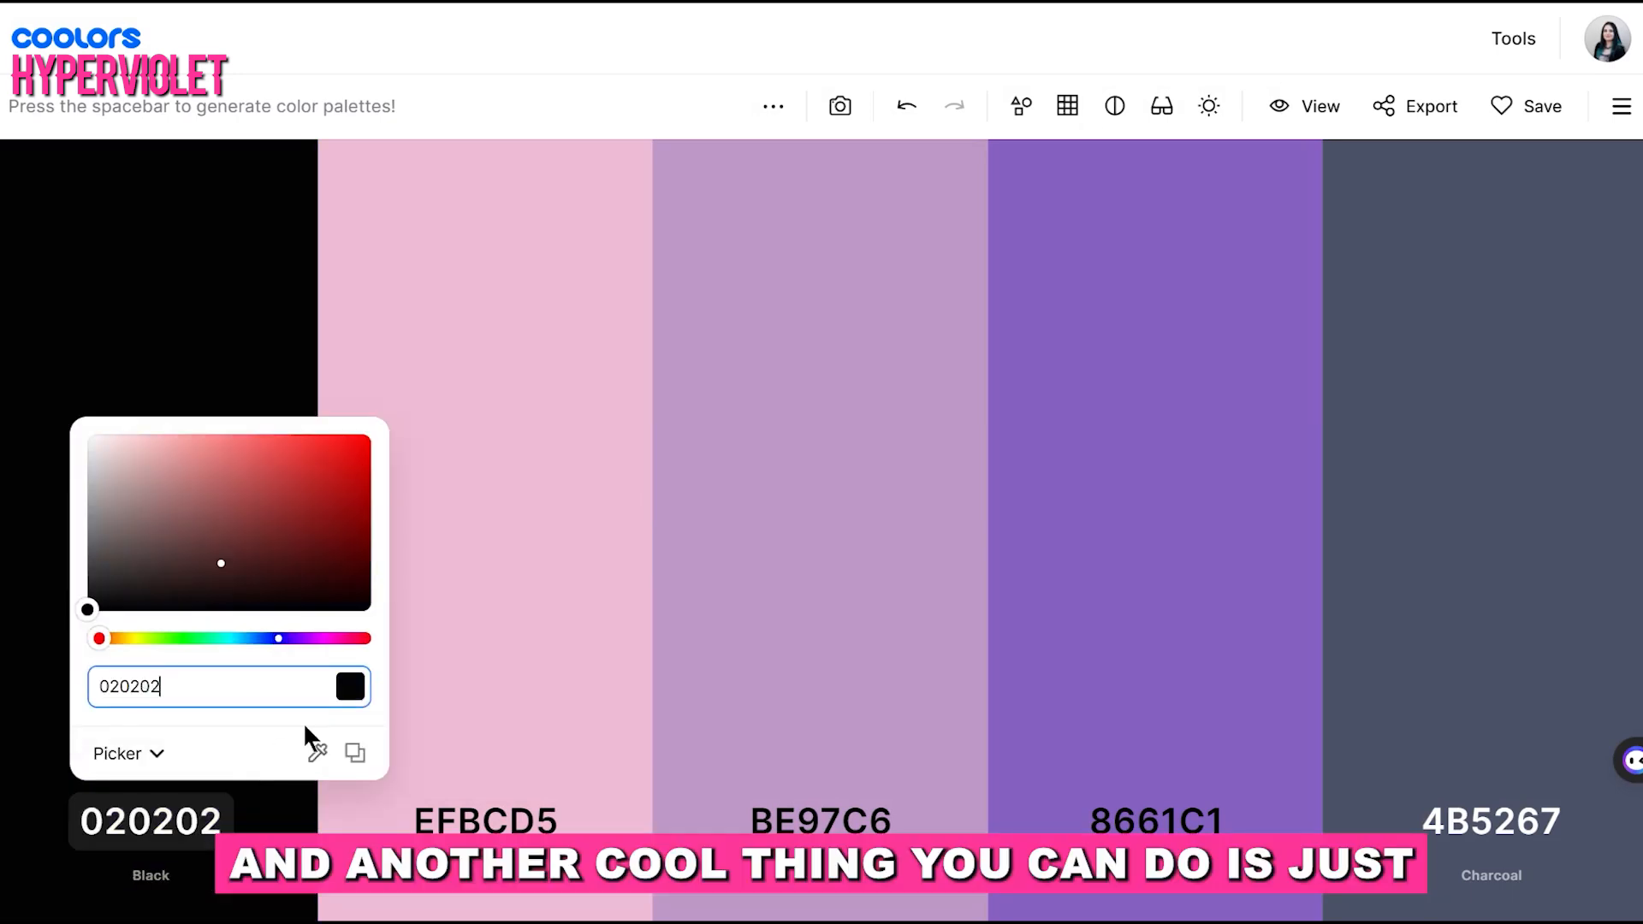
click(531, 578)
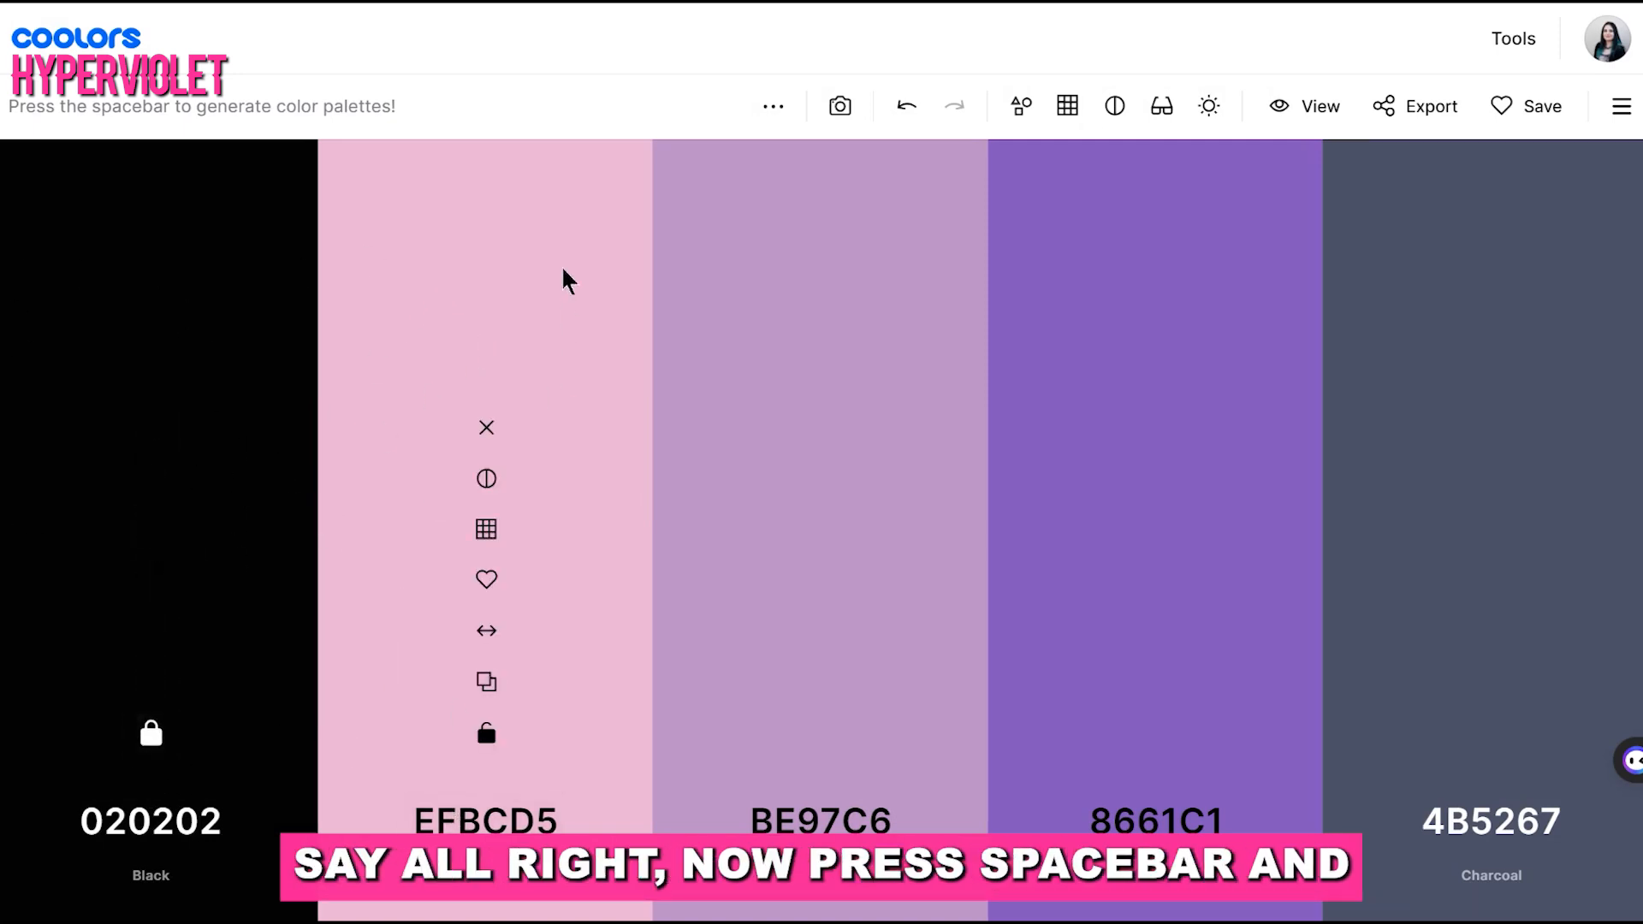
Generate new palettes around the locked black, locking the third color 97EFE9 when it comes up
key(space)
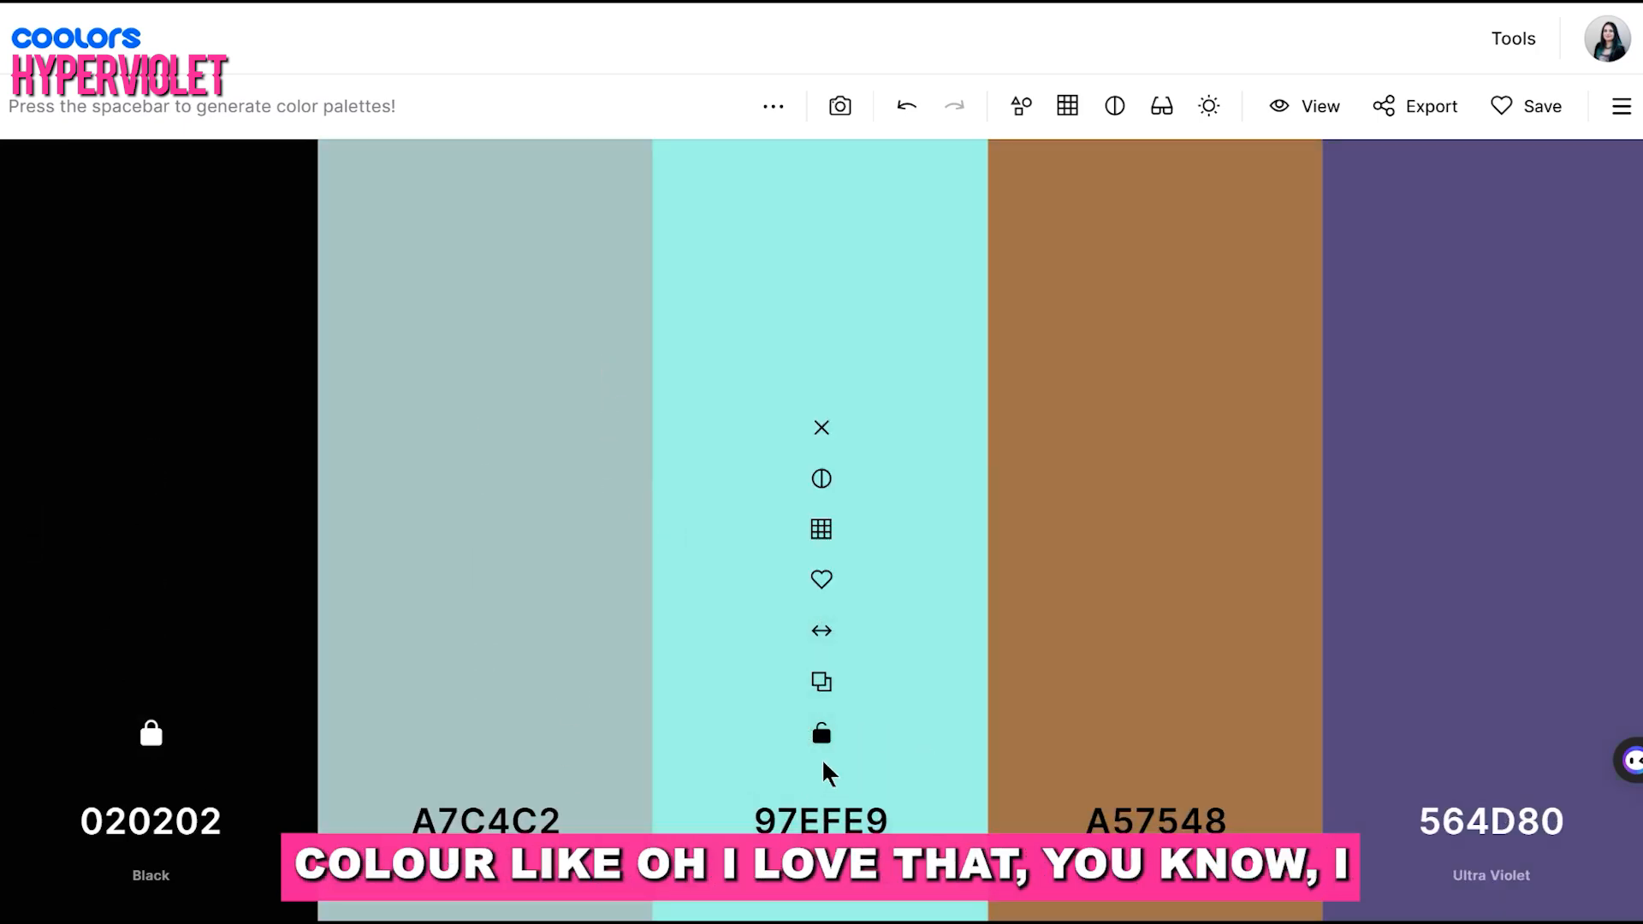
key(space)
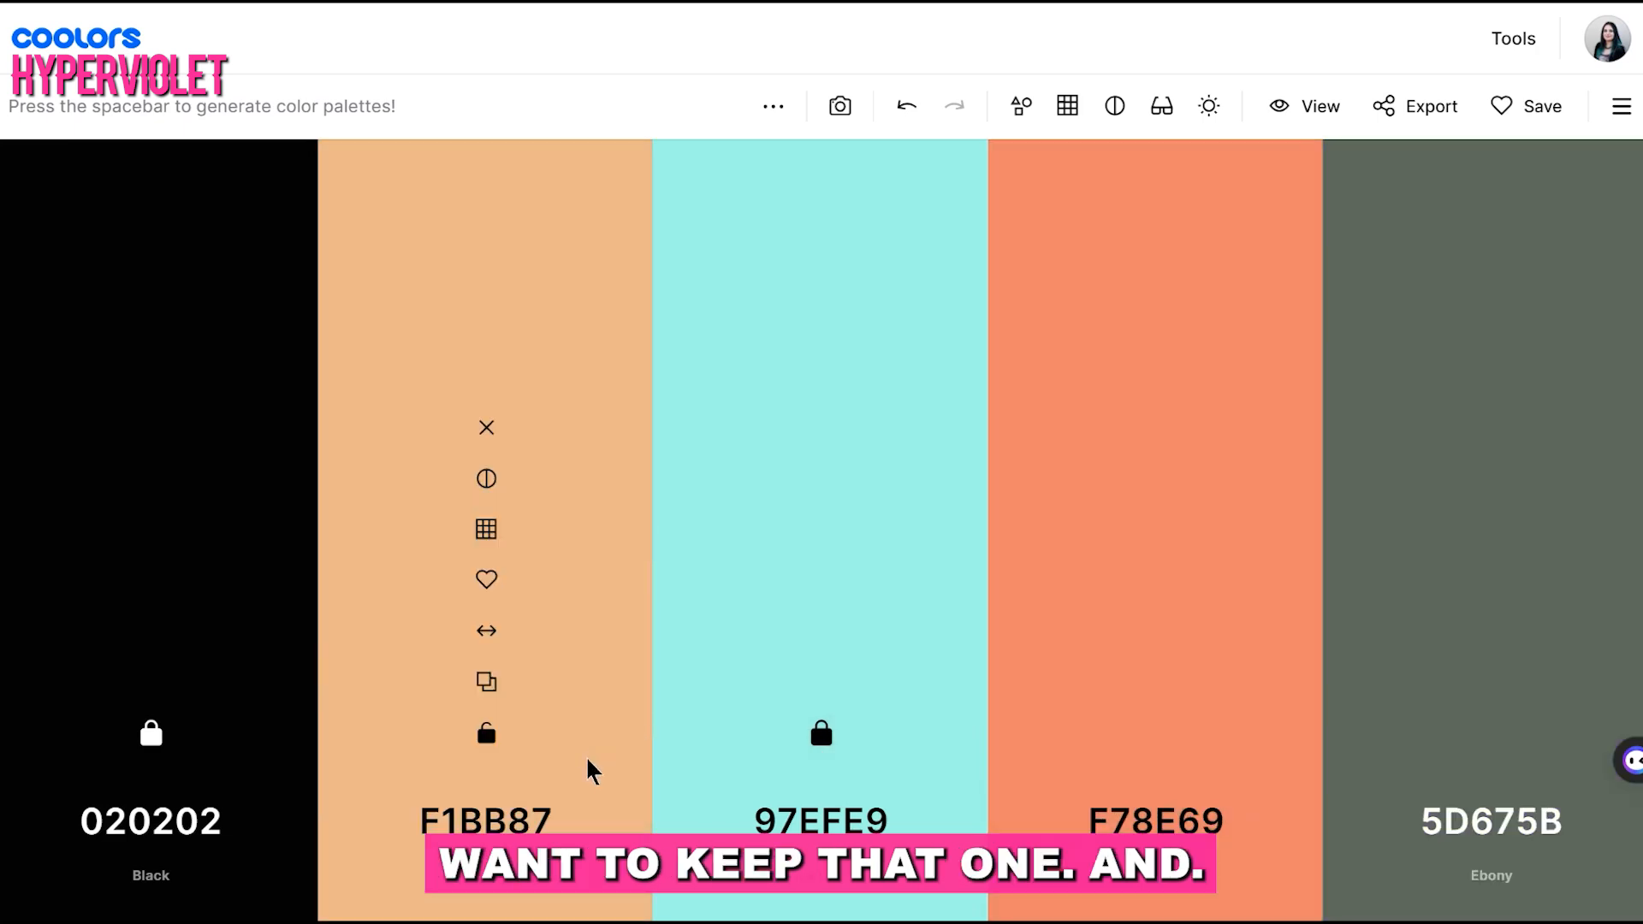
key(space)
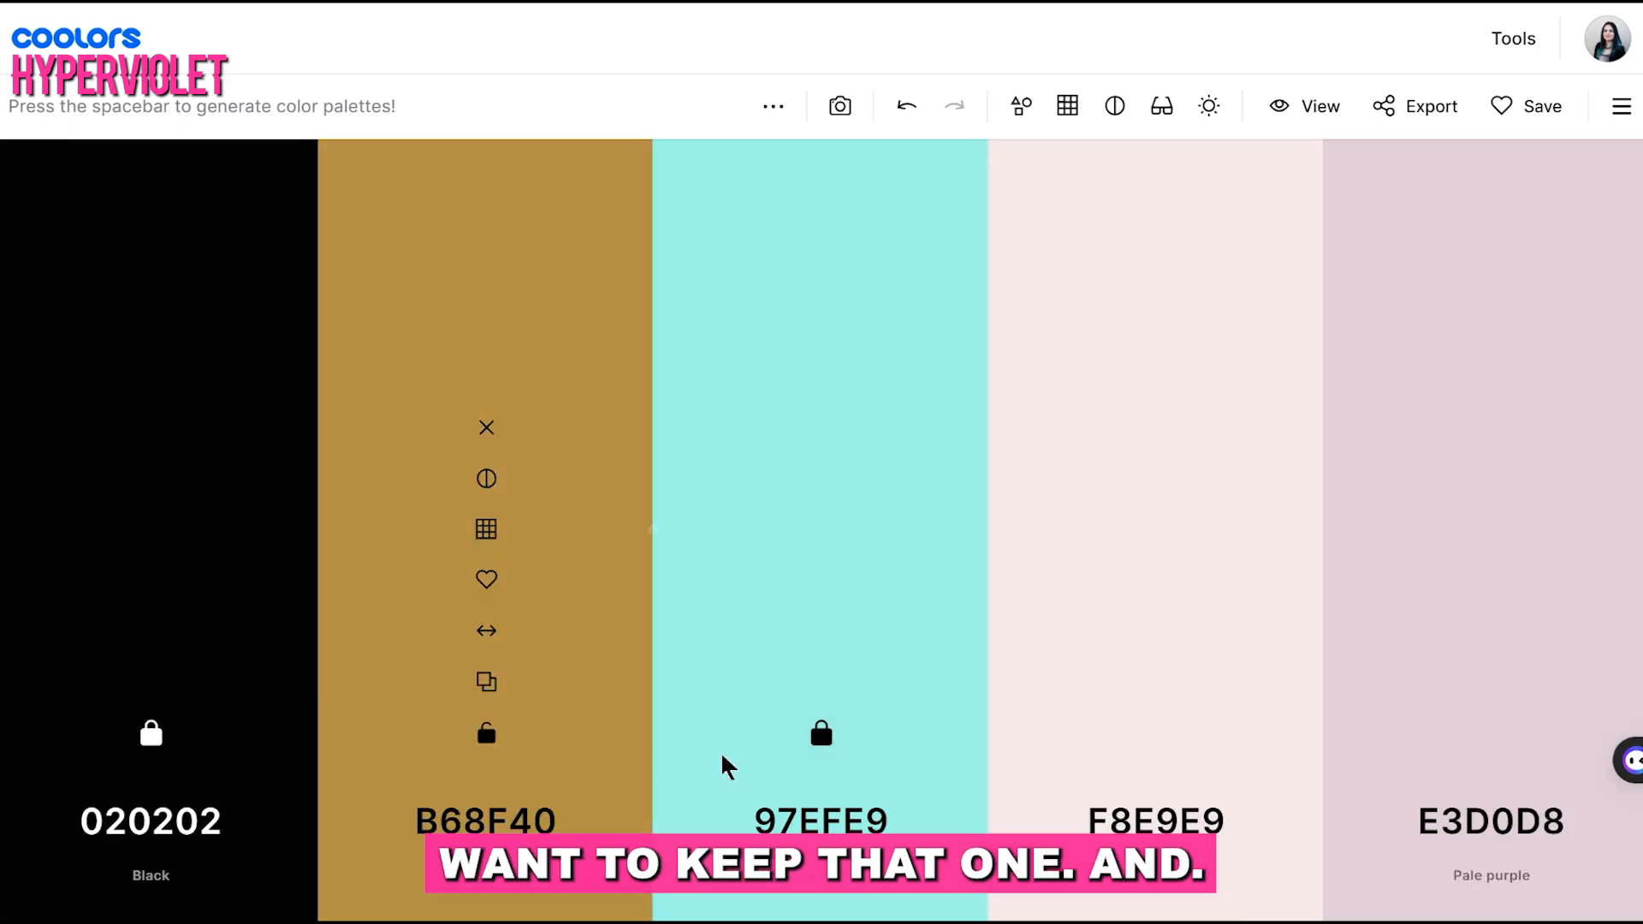
Unlock the ice blue and black colors and generate completely new palettes
click(821, 734)
key(space)
click(151, 733)
key(space)
key(space)
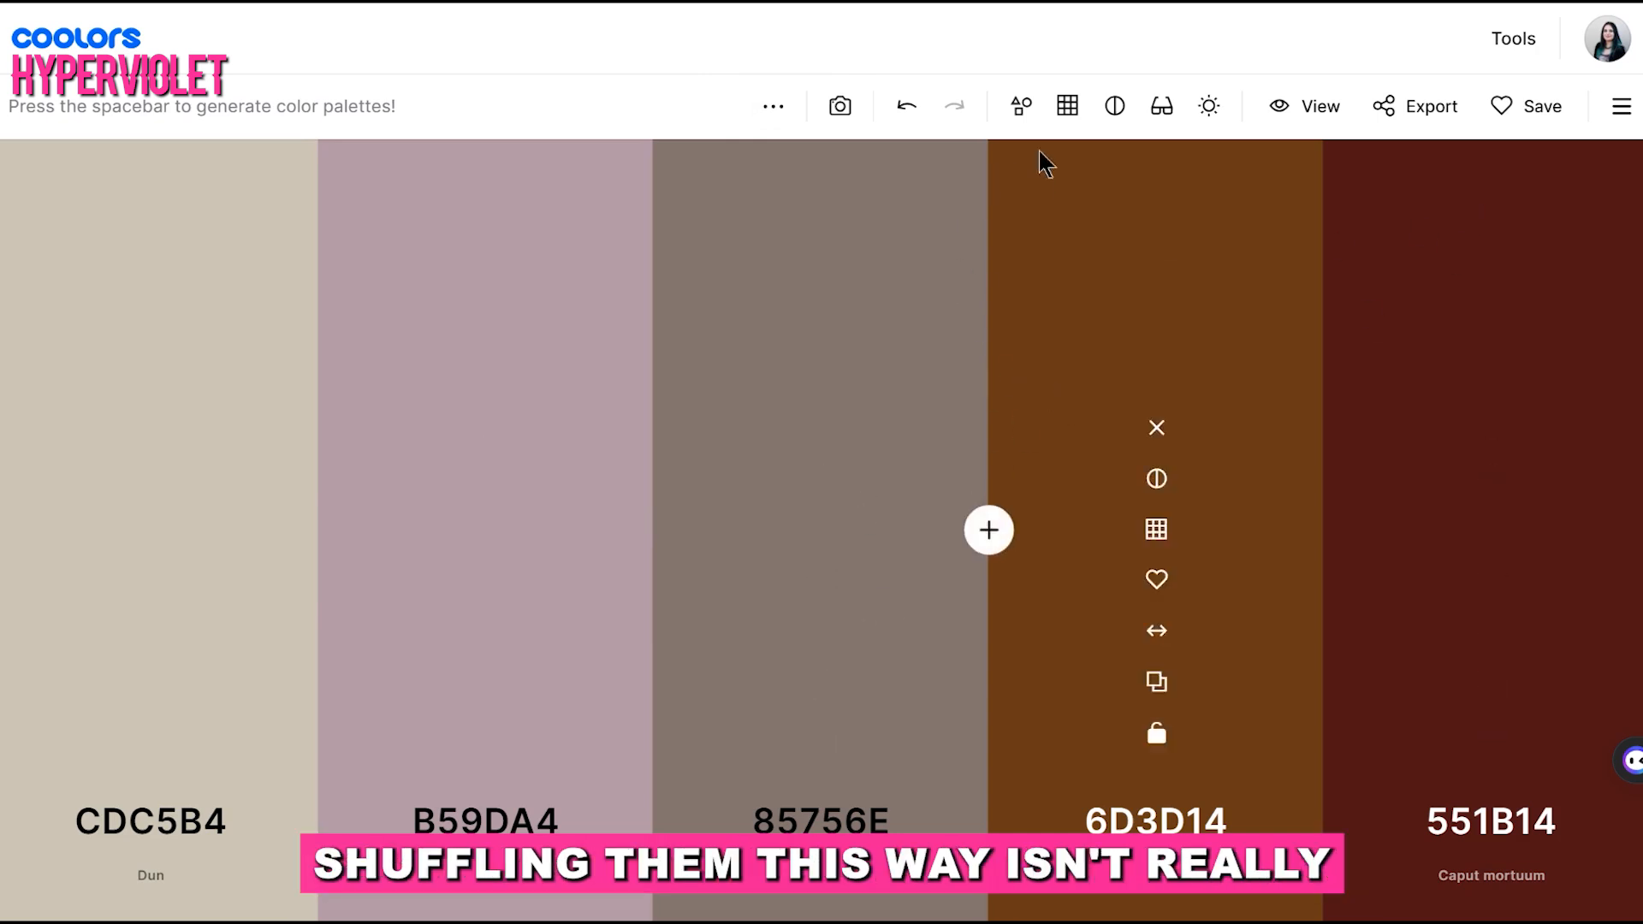
Set the generate method to Monochromatic and generate a palette with it
click(770, 120)
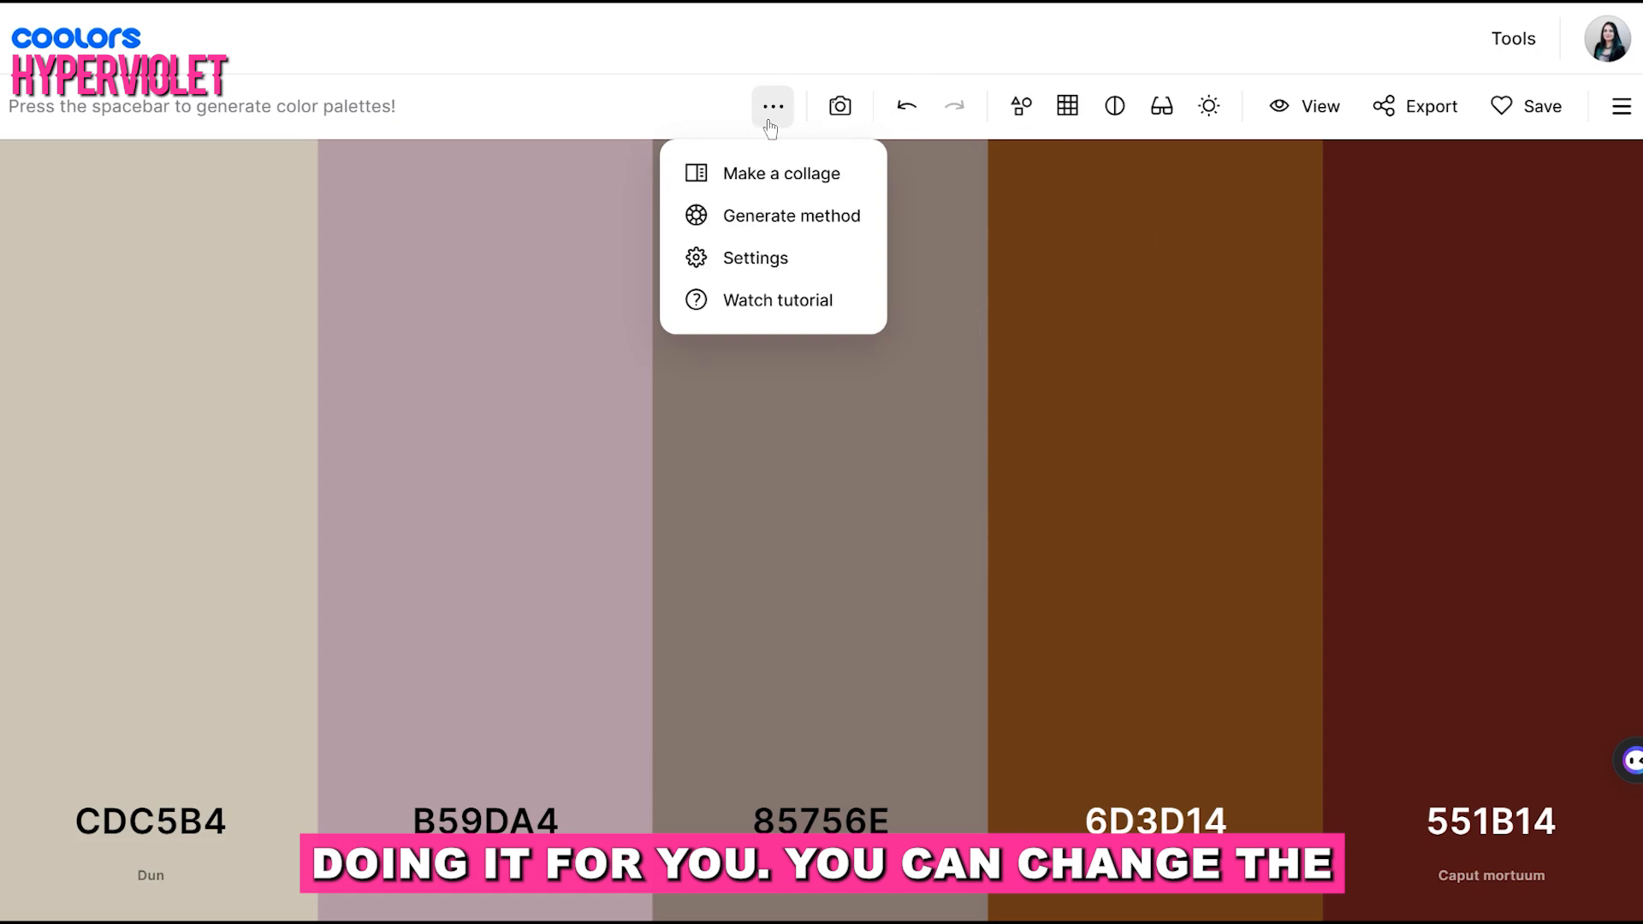
click(809, 220)
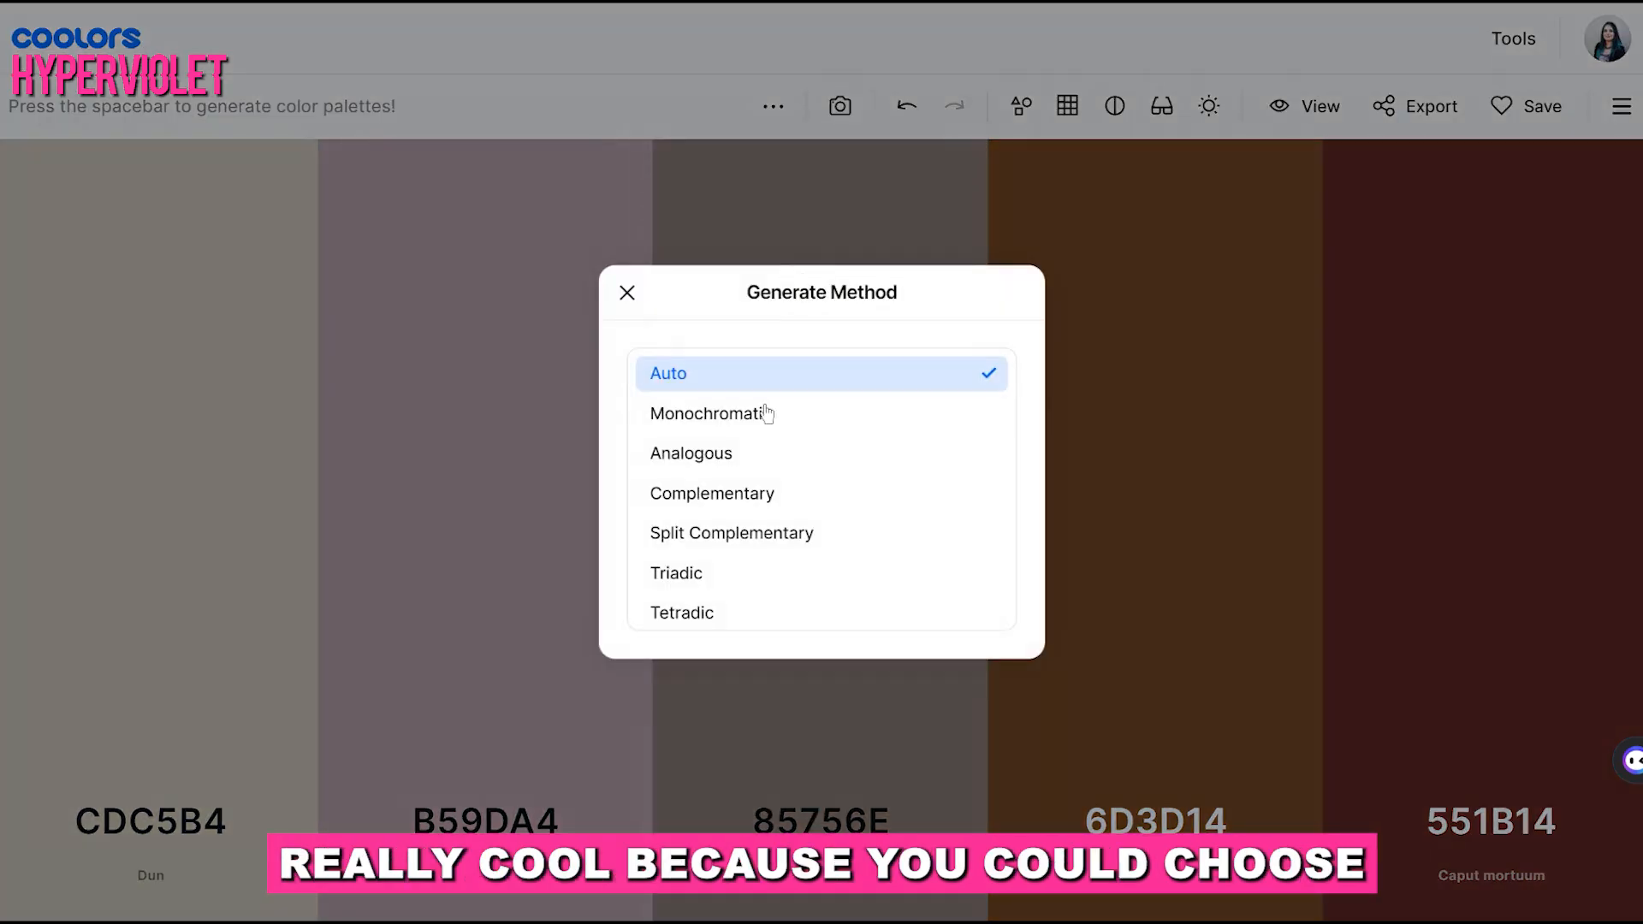
click(762, 419)
key(space)
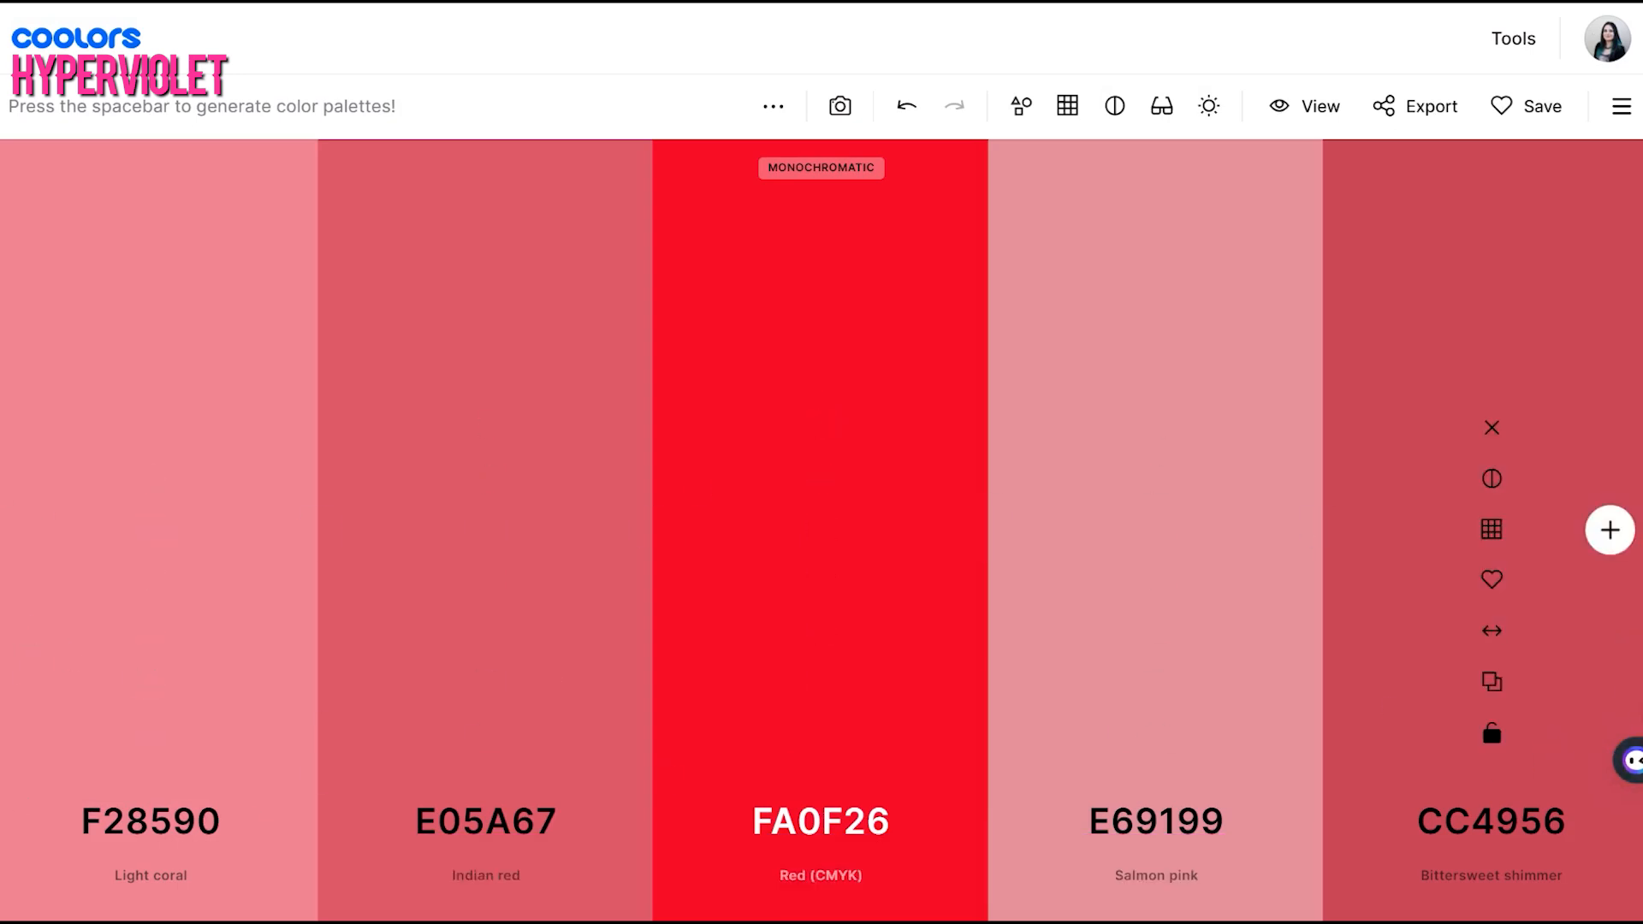
Change the generate method to Analogous and generate a palette with it
click(775, 109)
click(776, 109)
click(774, 107)
click(791, 217)
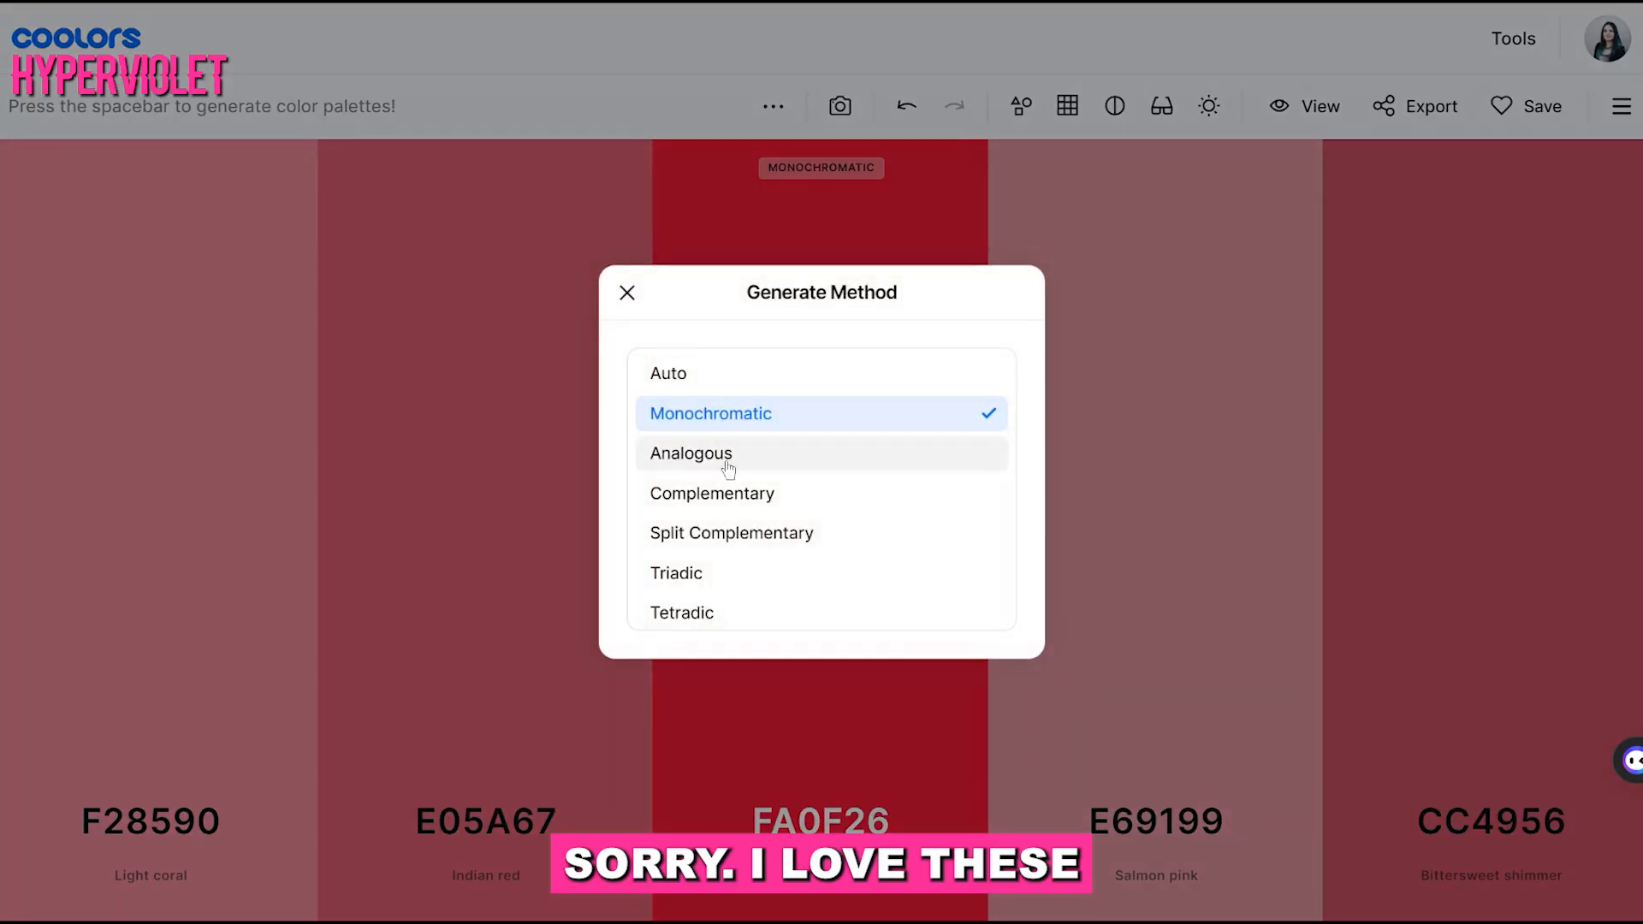
click(689, 453)
key(space)
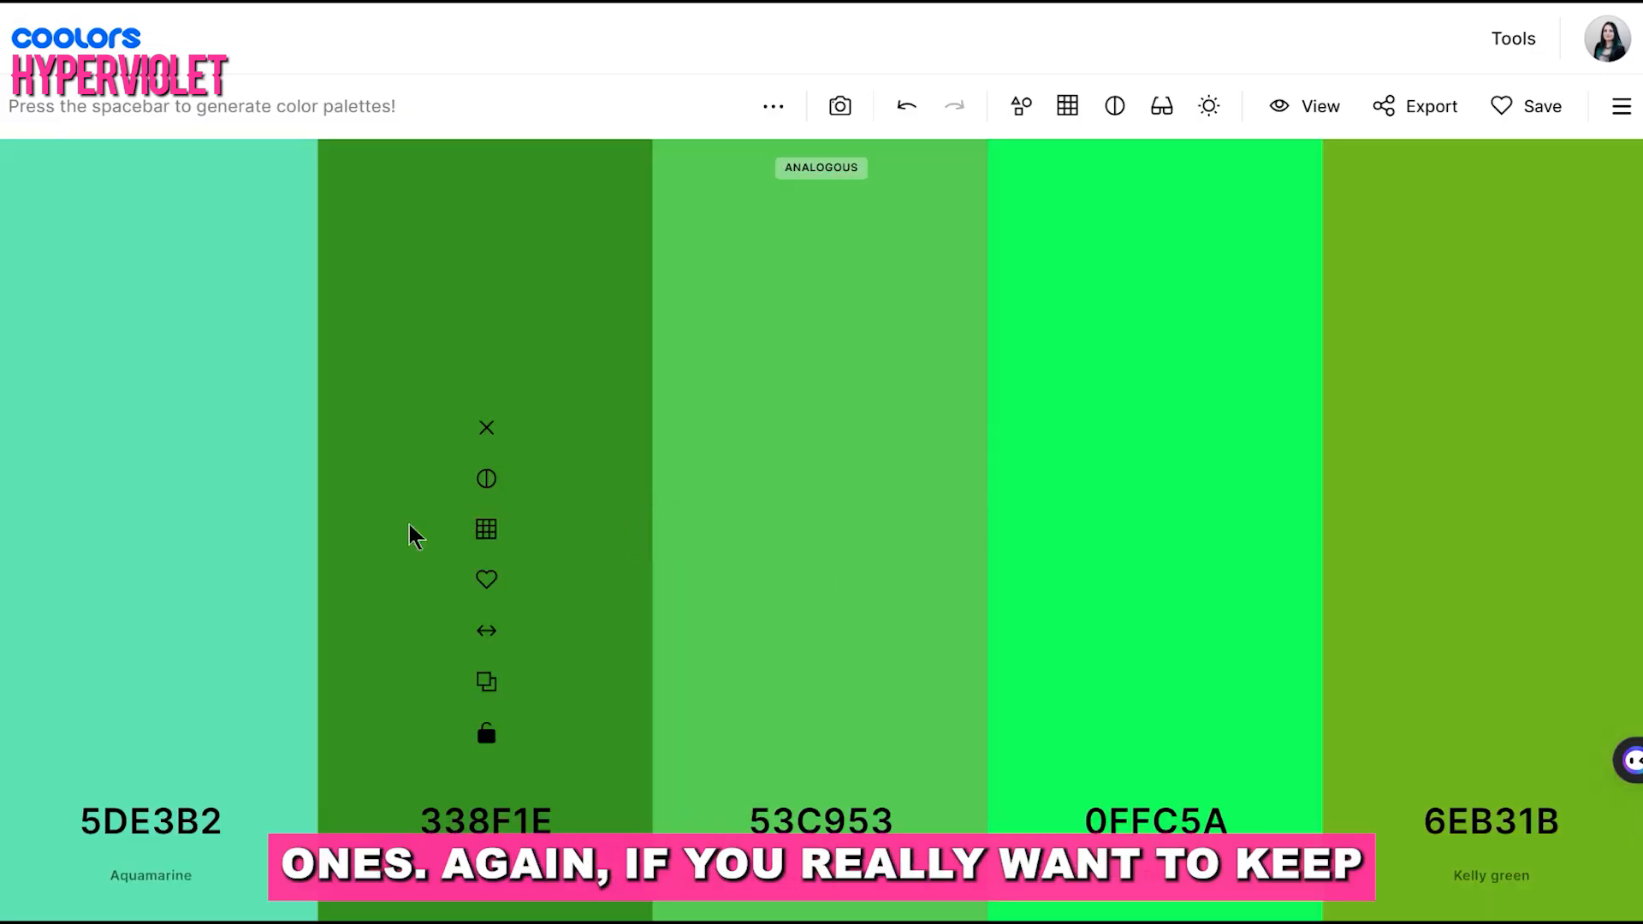
Change the generate method to Complementary and generate palettes until one combines reds and pinks with turquoise 24EDCF
click(782, 109)
click(781, 216)
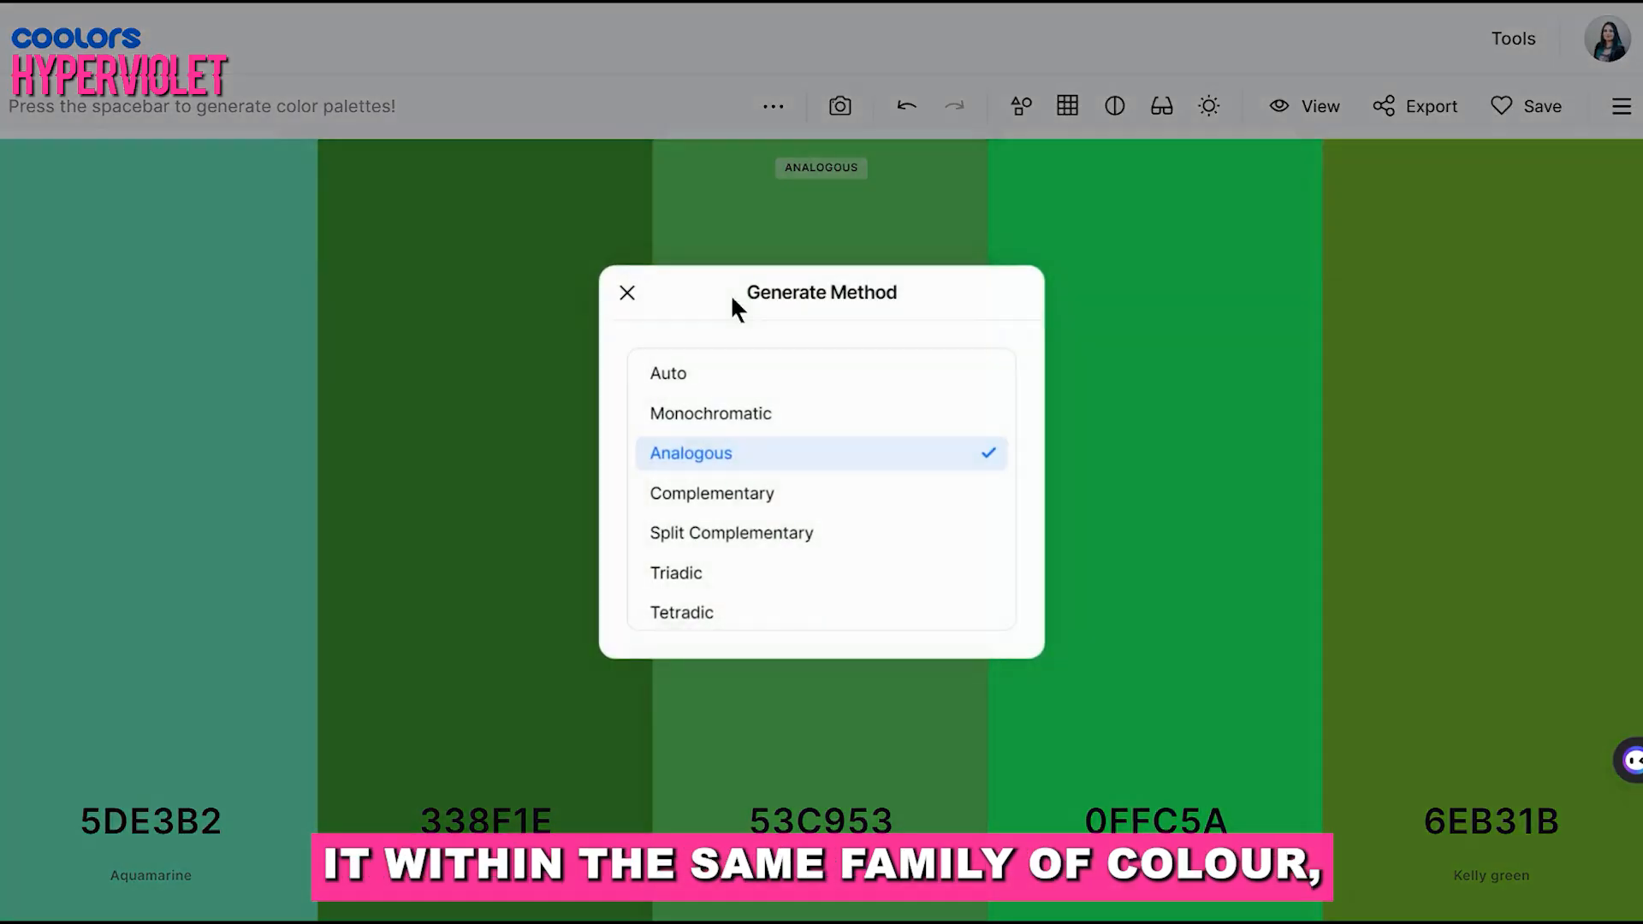
click(778, 497)
key(space)
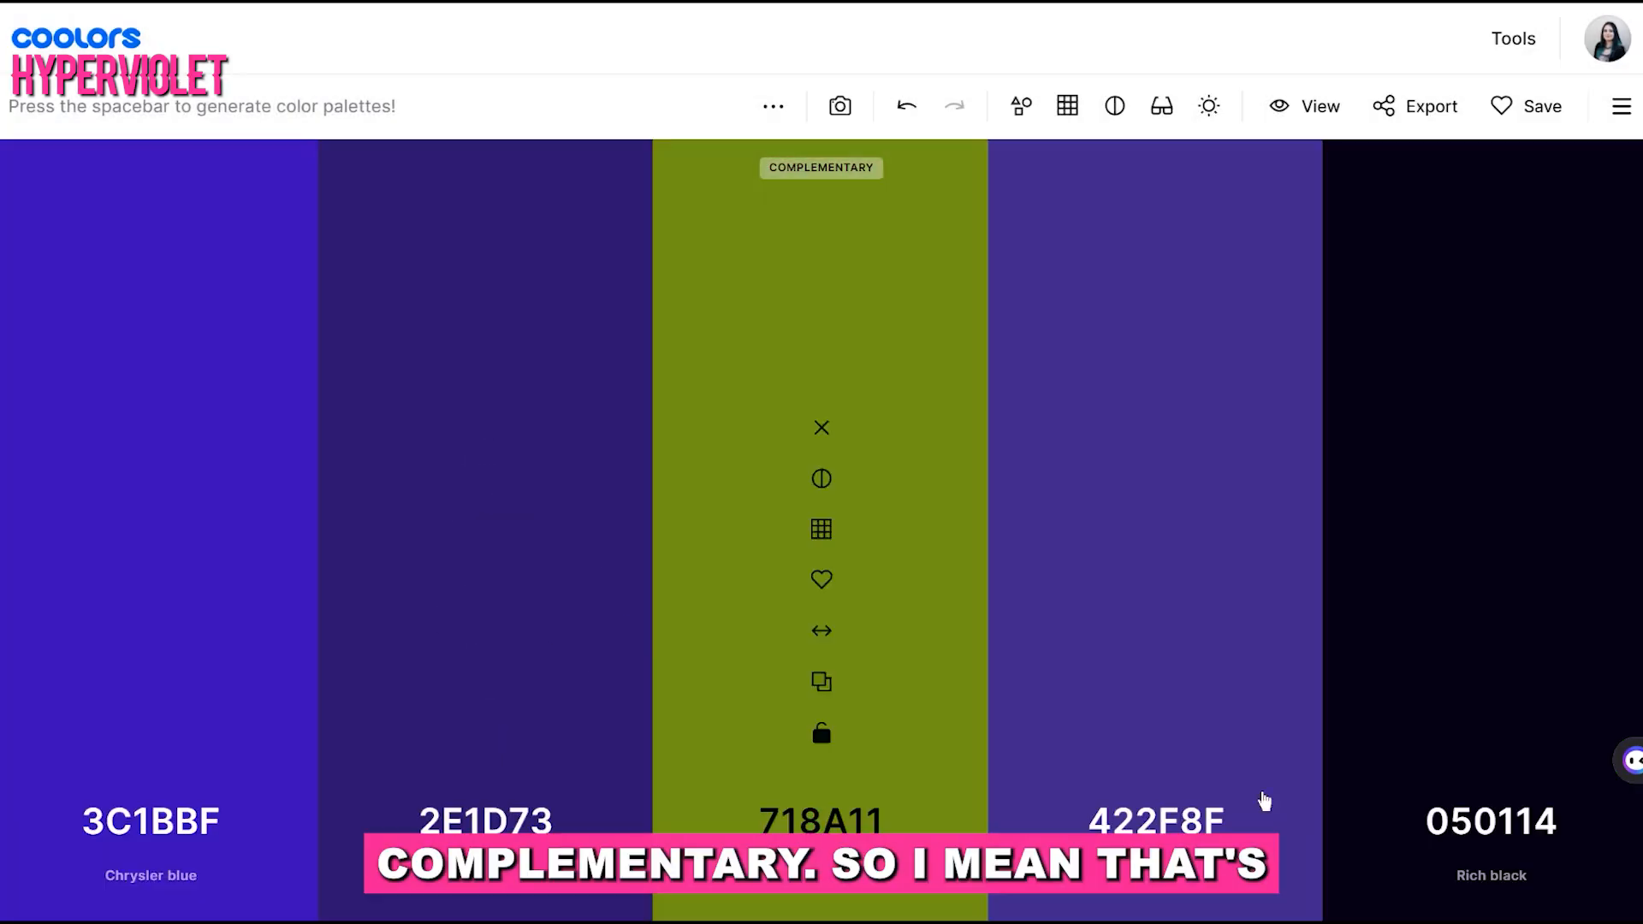
key(space)
key(space)
key(space)
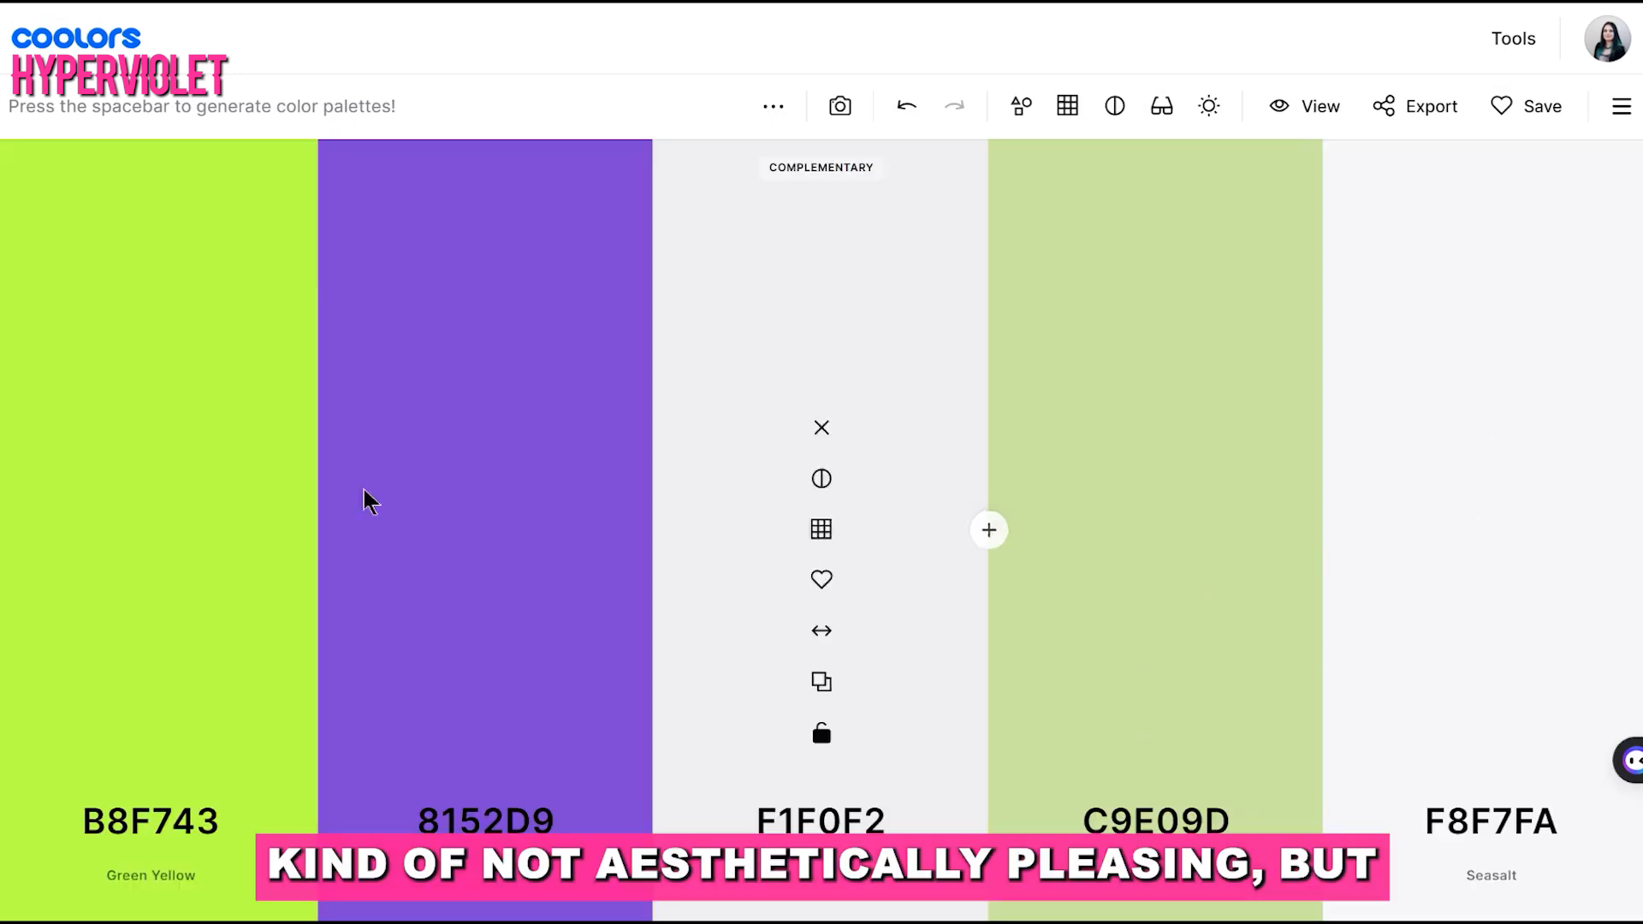
key(space)
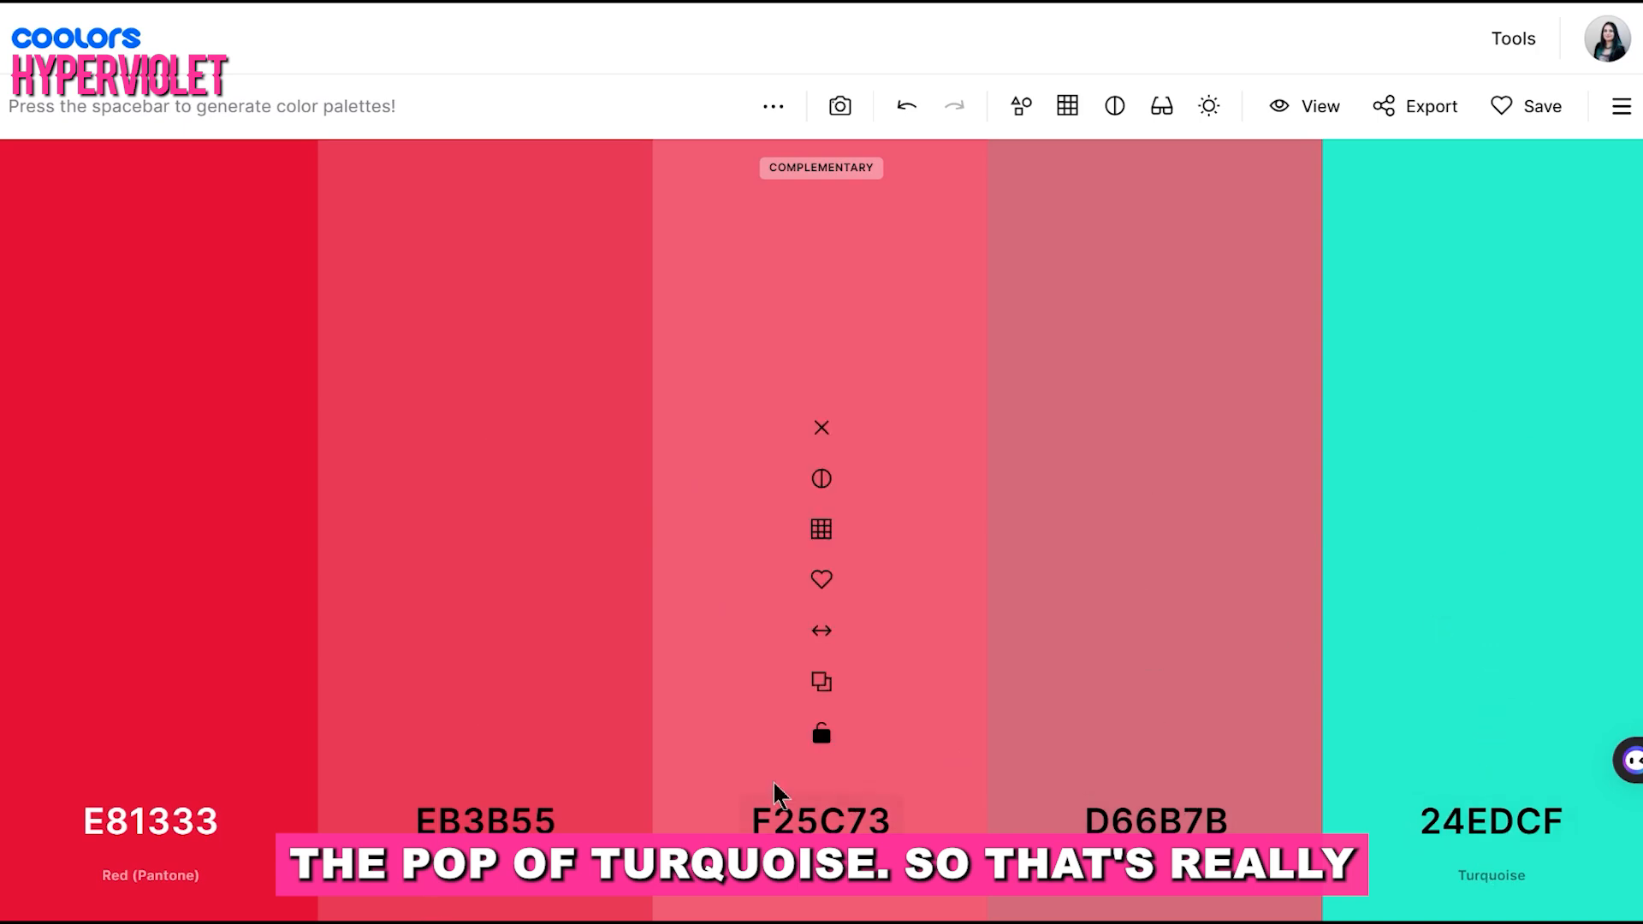
Lock the pink F25C73 and the turquoise 24EDCF, and generate several complementary variations of the other three colors
click(830, 741)
click(1491, 736)
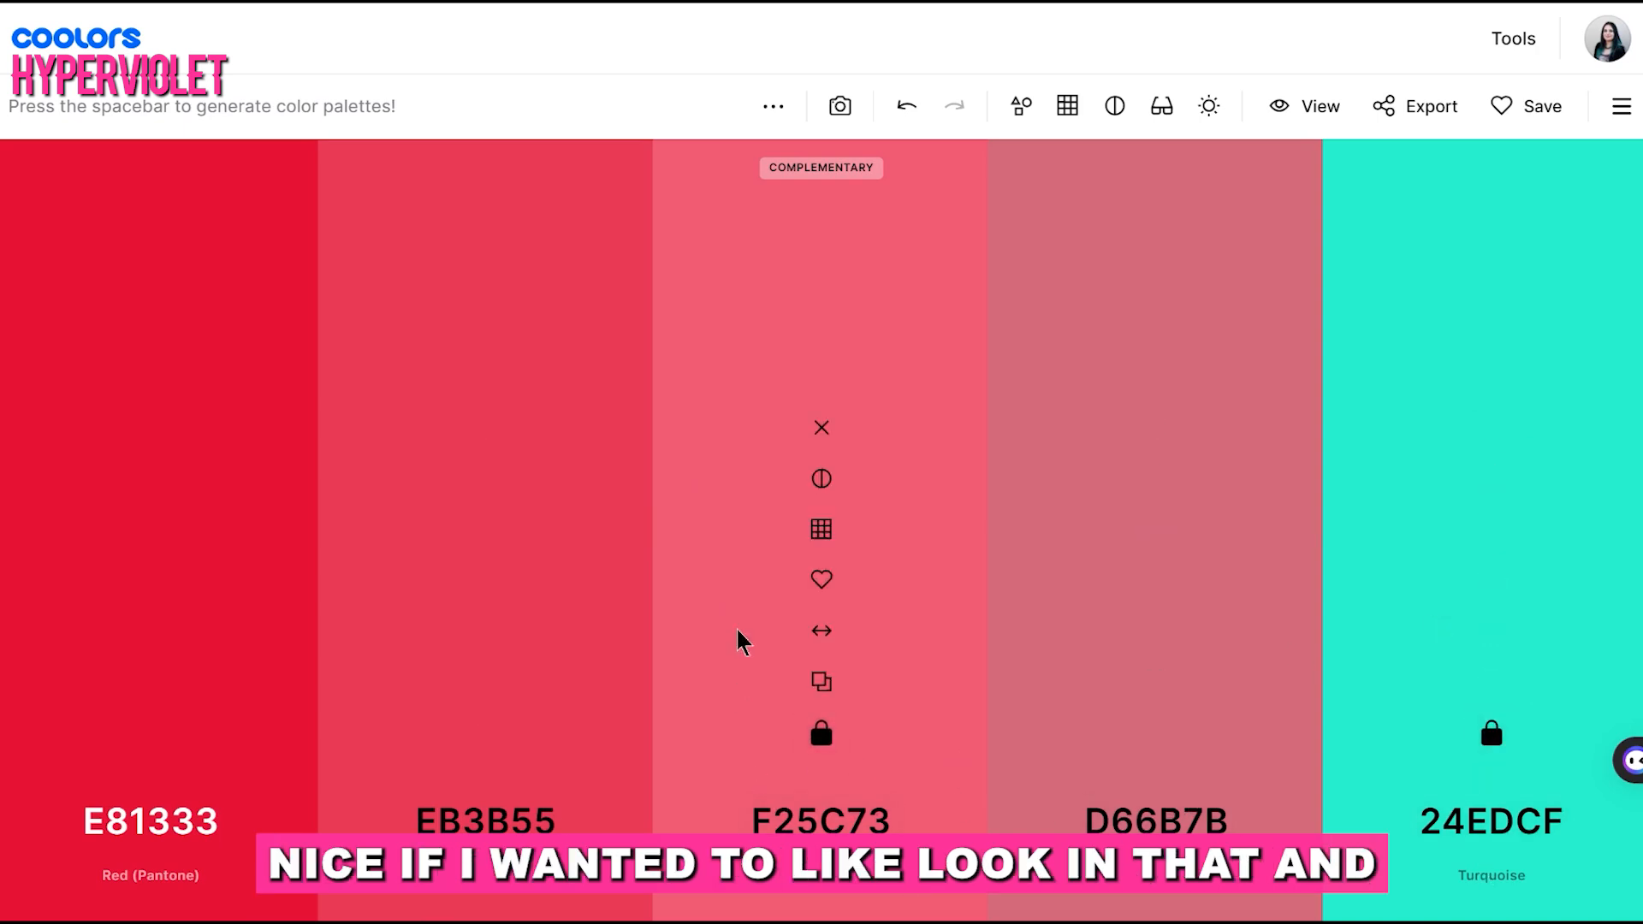
key(space)
key(space)
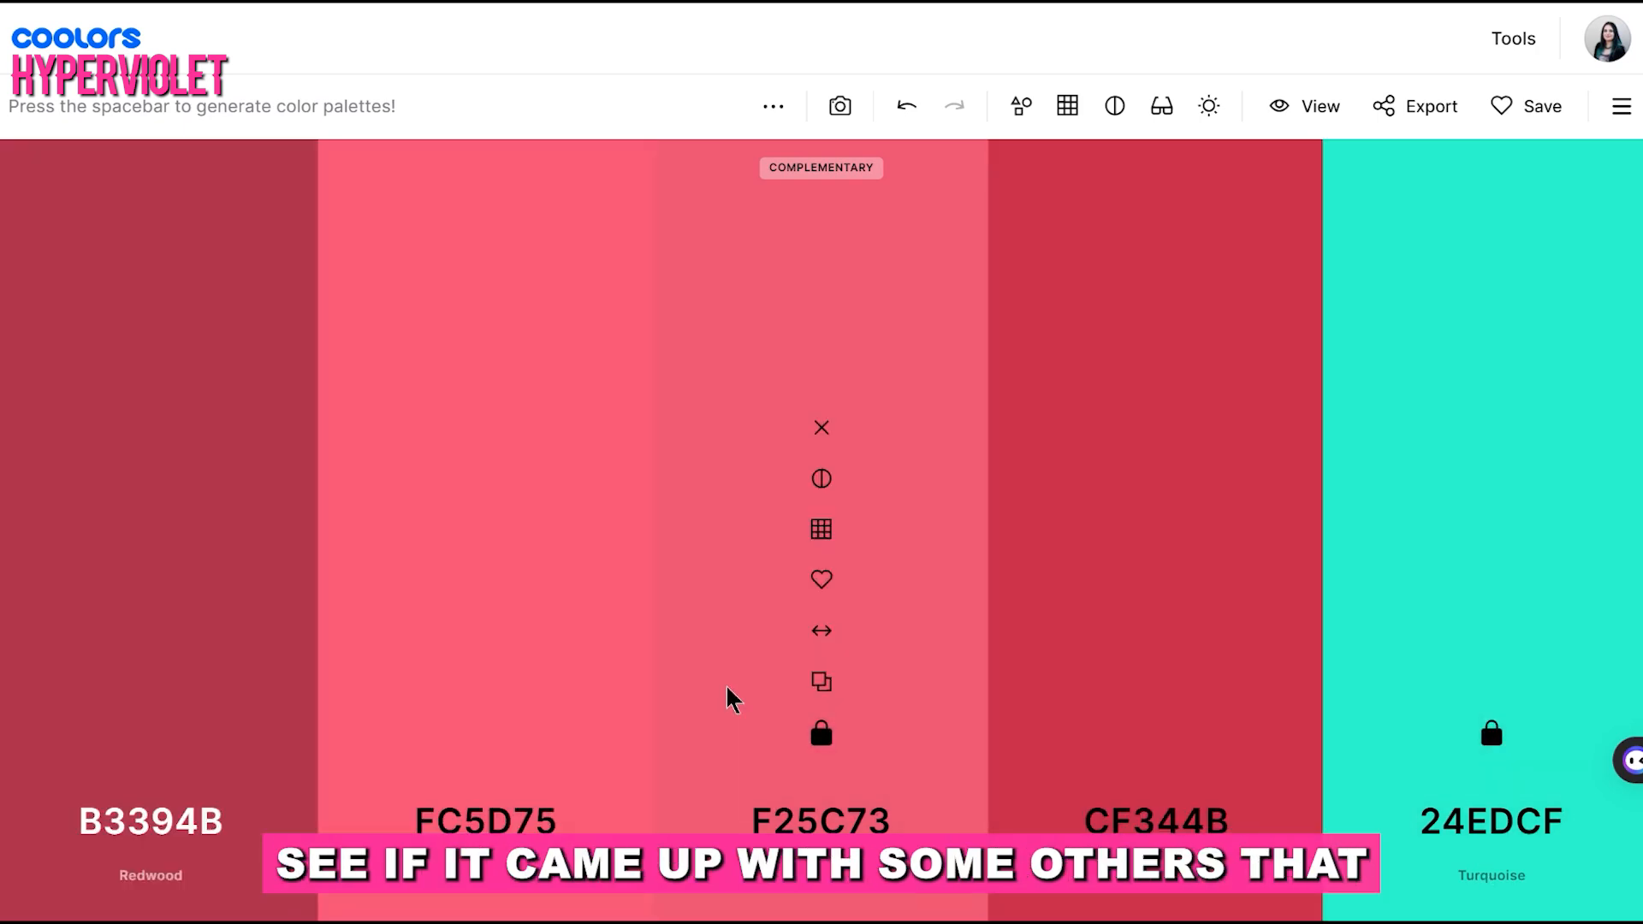
key(space)
key(space)
key(space)
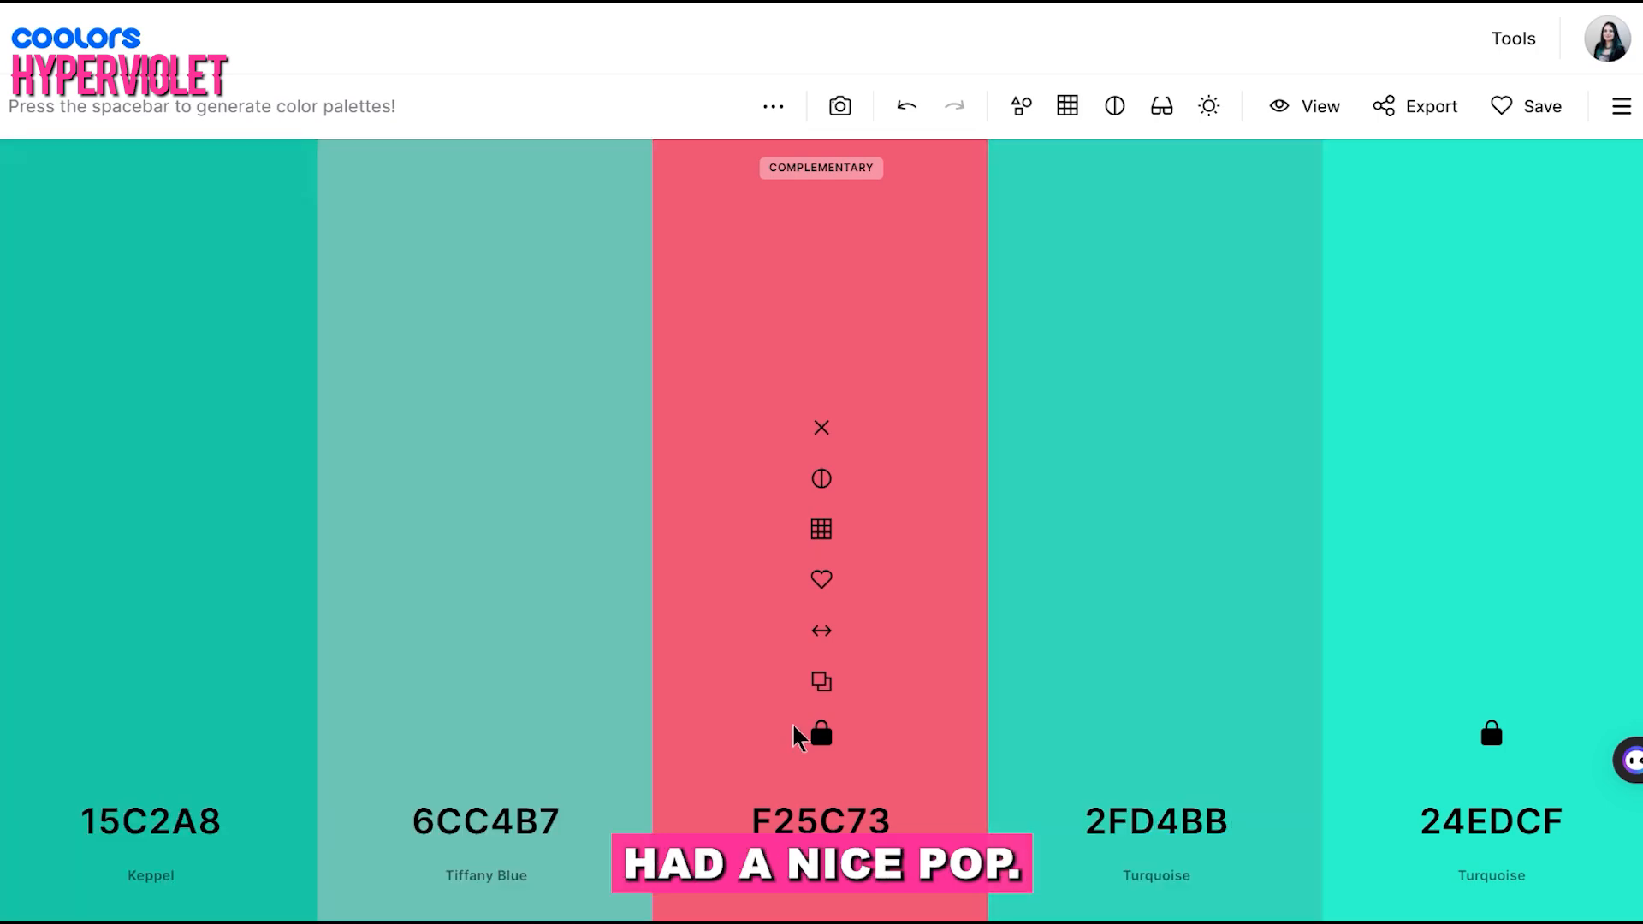
key(space)
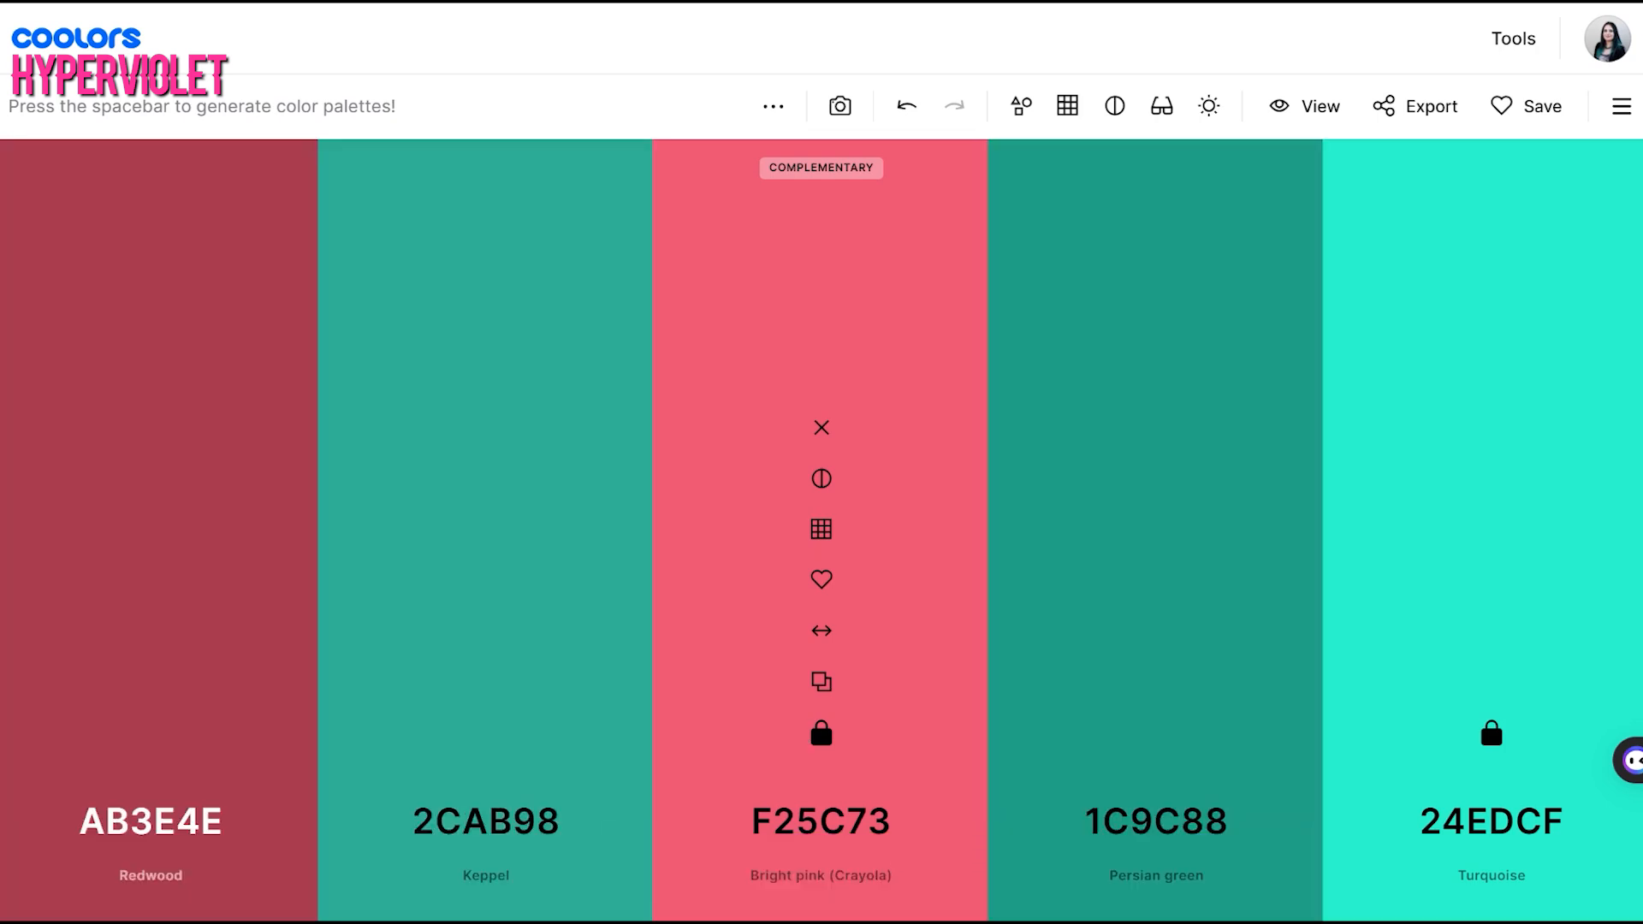
key(space)
key(space)
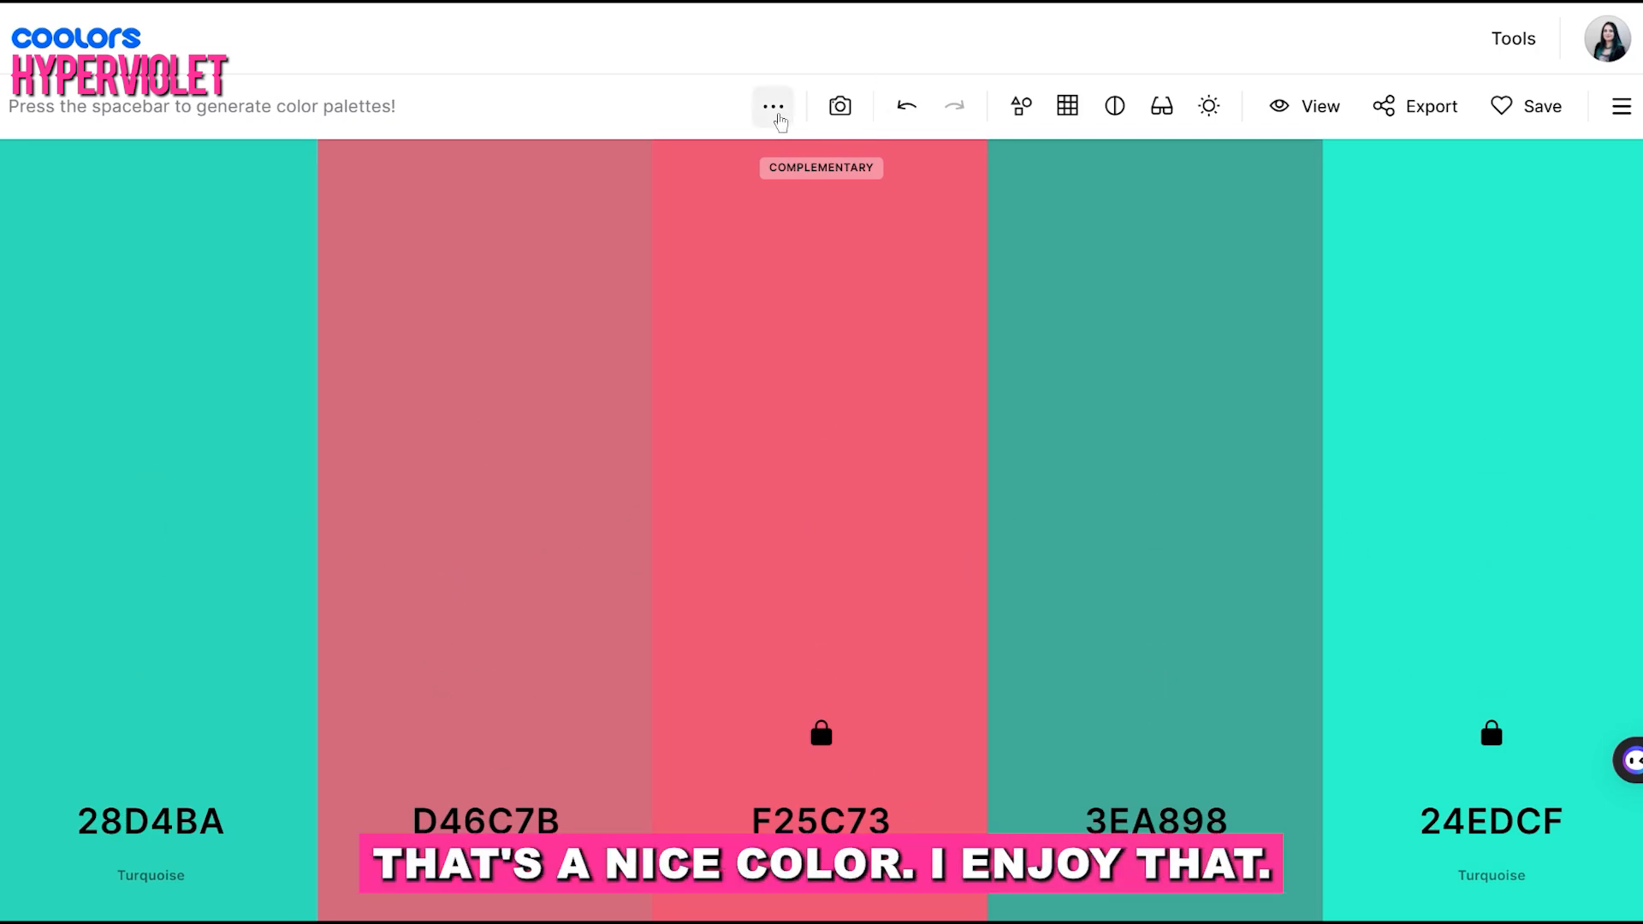
Lock the D46C7B and 3EA898 colors too, and set the generate method to Split Complementary
click(485, 733)
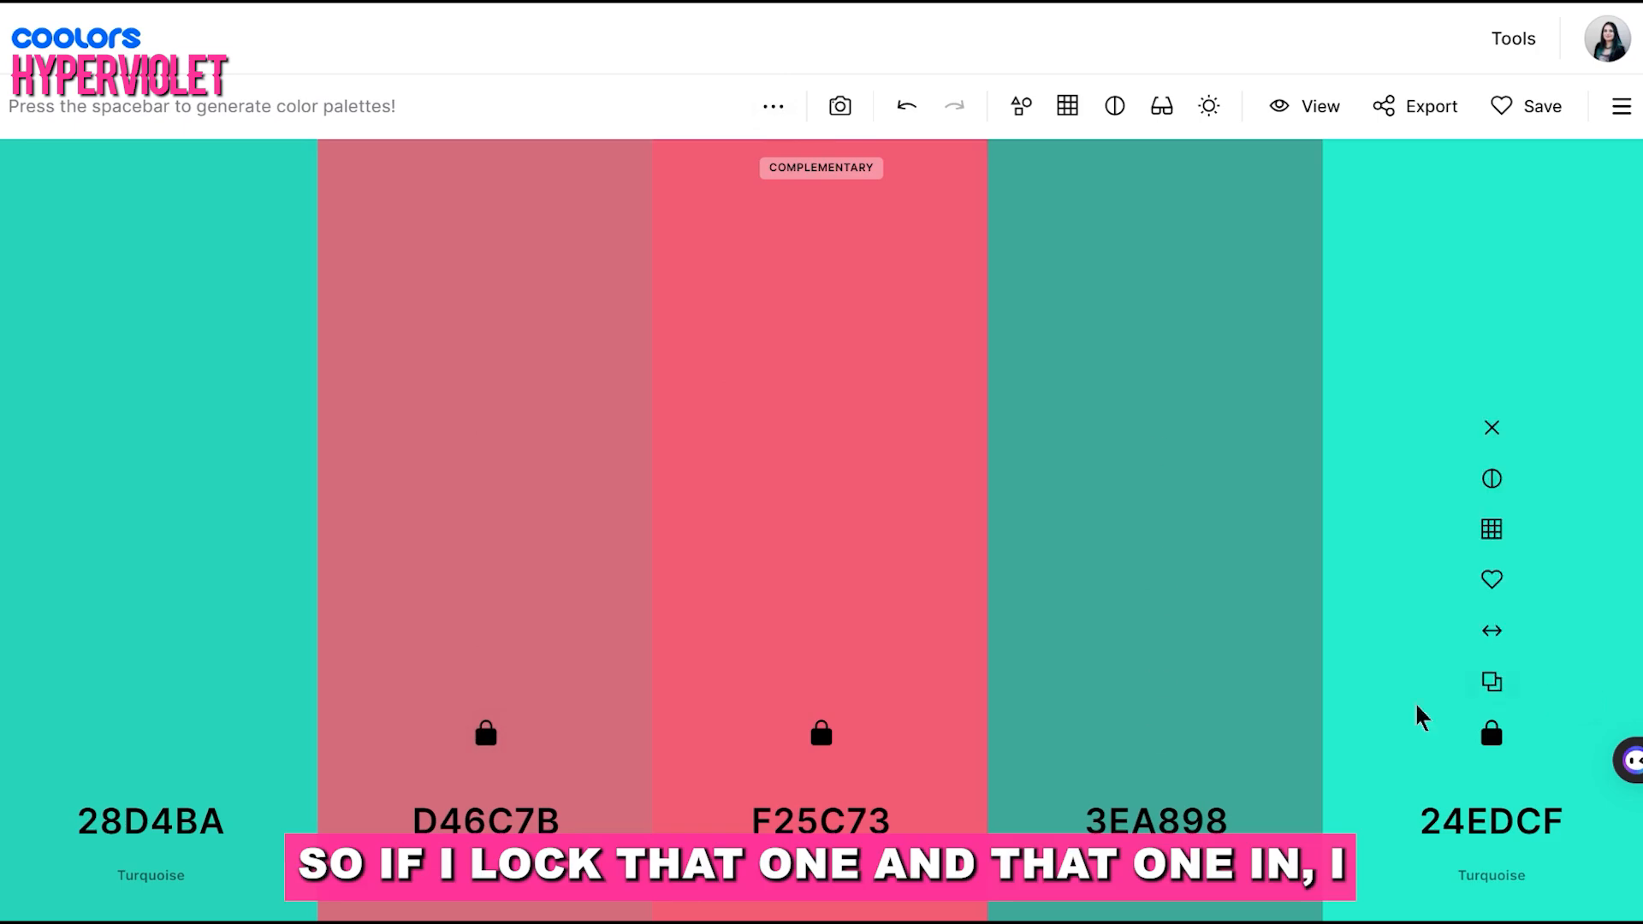
click(1157, 733)
click(774, 106)
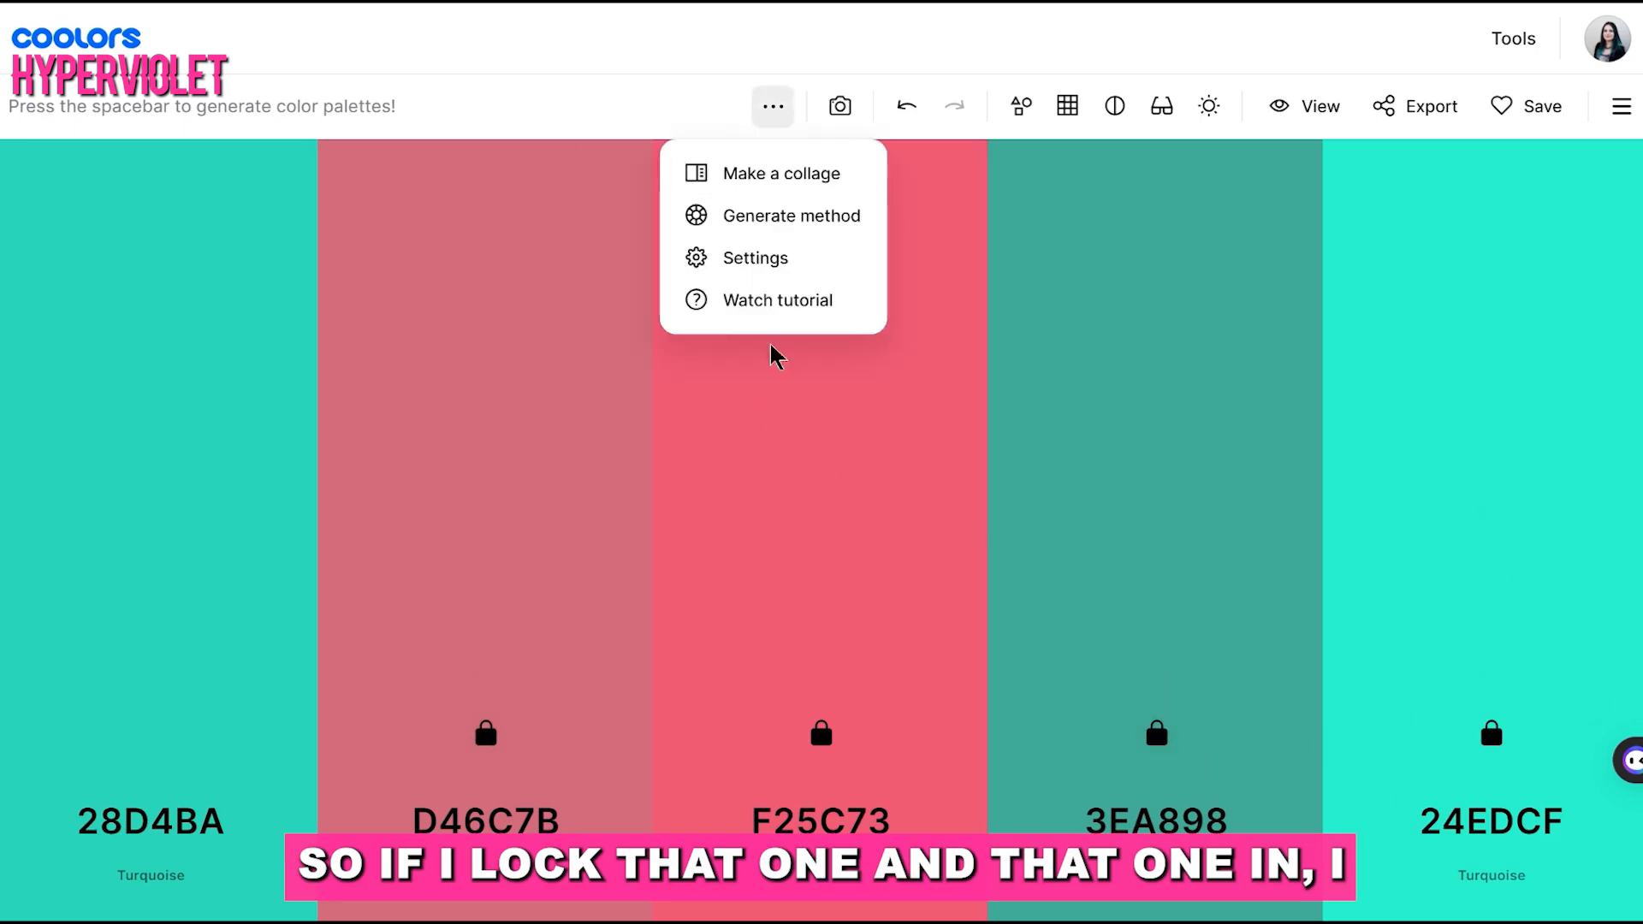
click(723, 216)
click(727, 532)
Generate several split complementary variations of the only unlocked color, the first one in the palette
key(space)
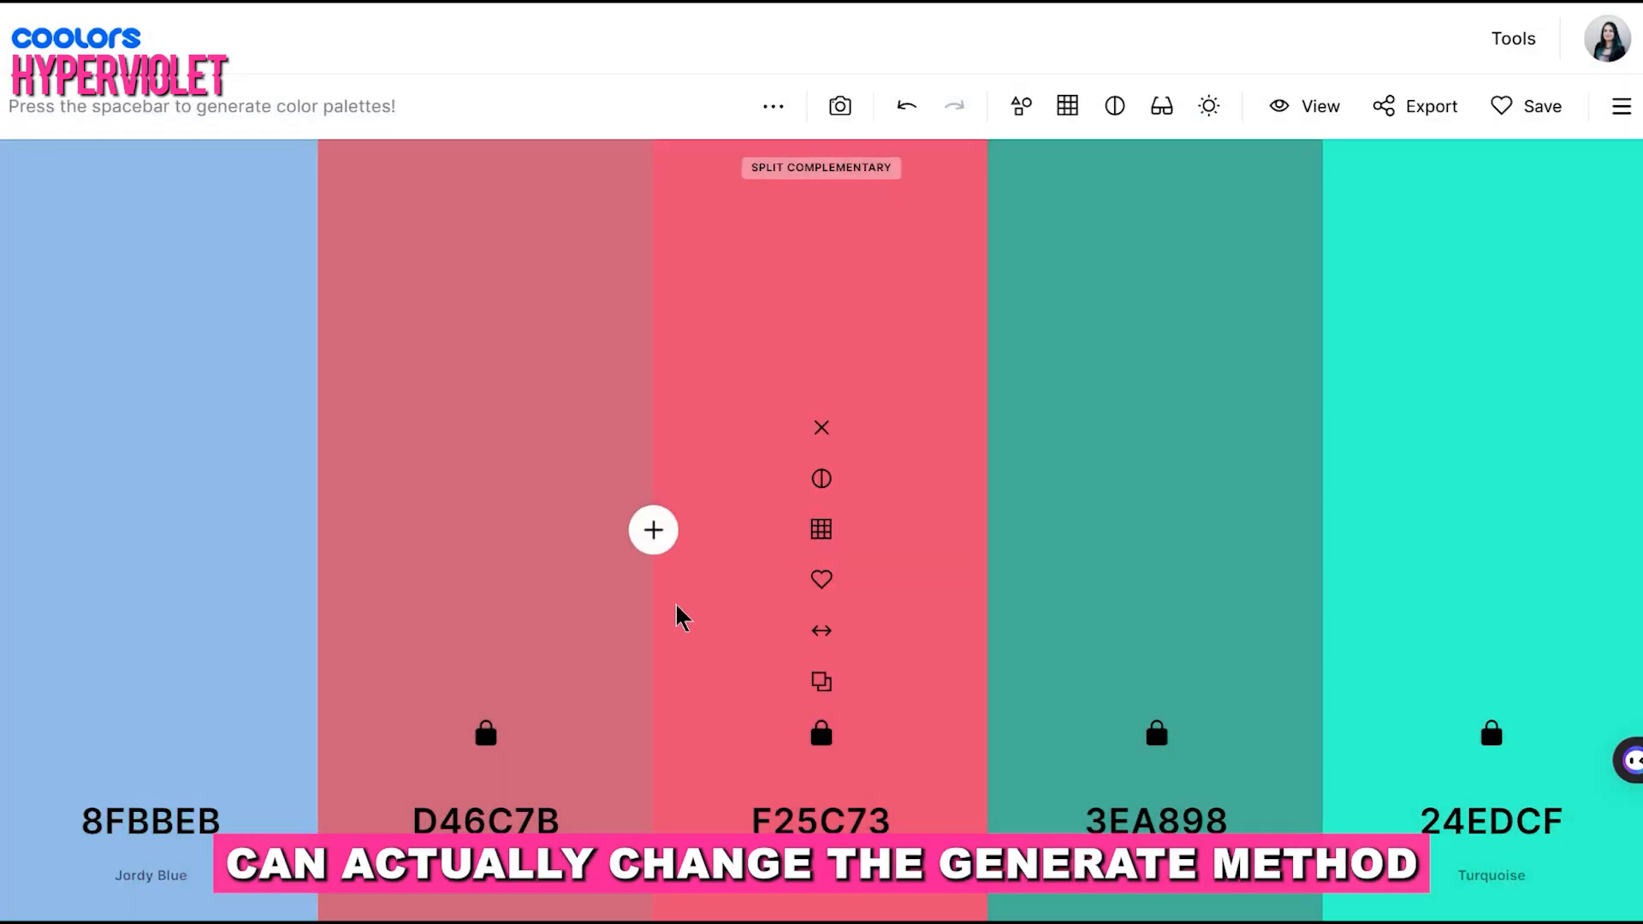
key(space)
key(space)
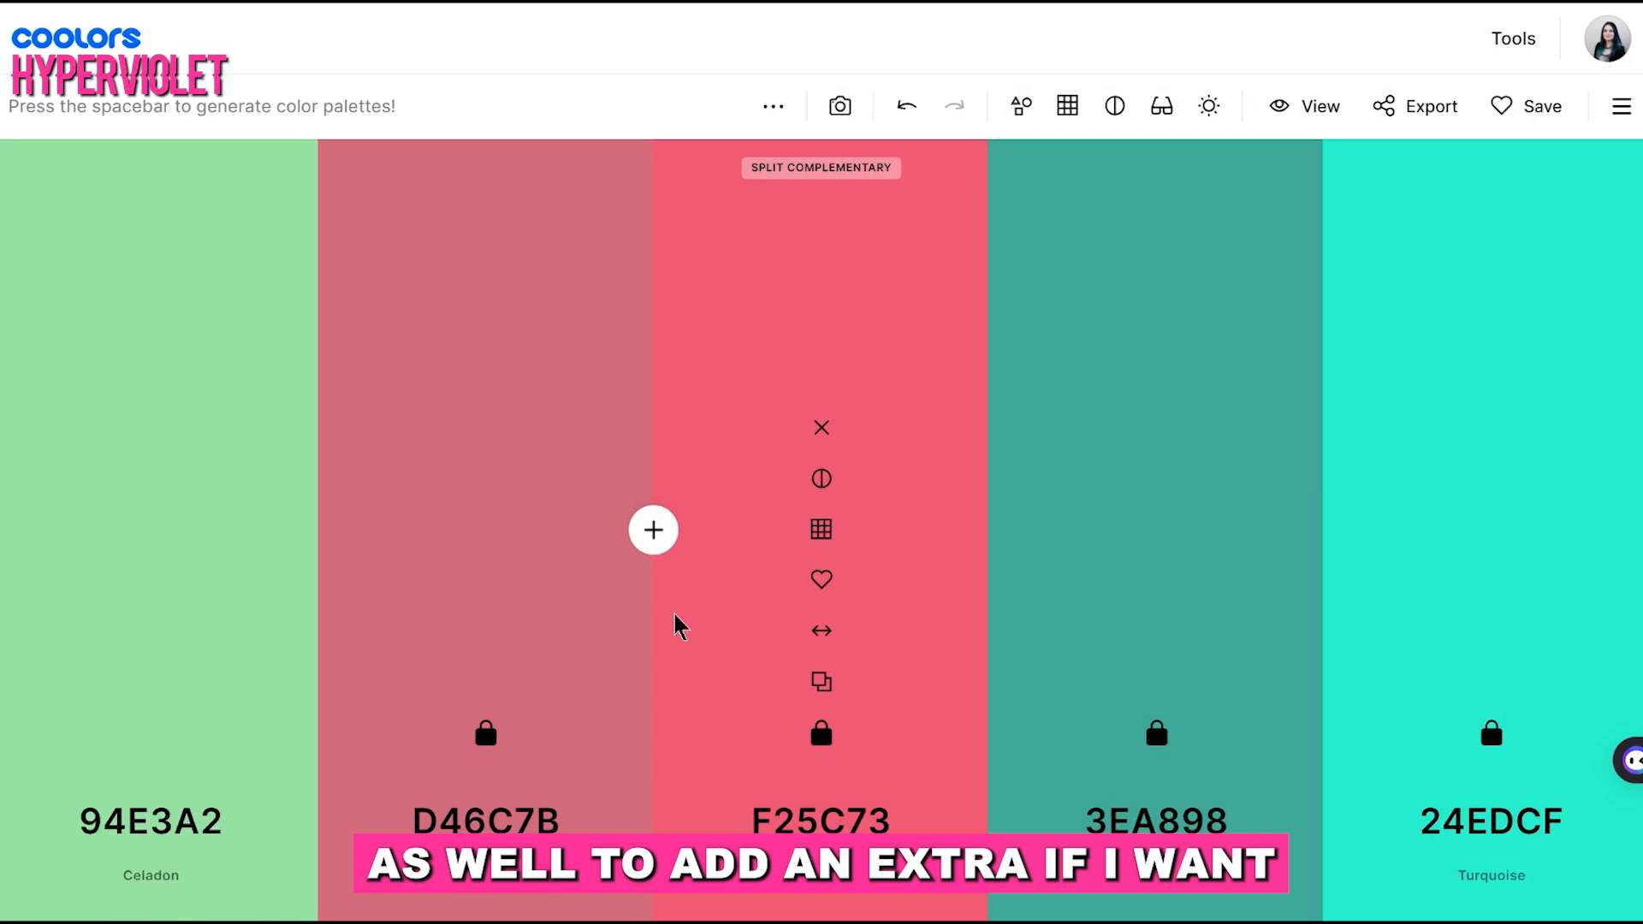
key(space)
key(space)
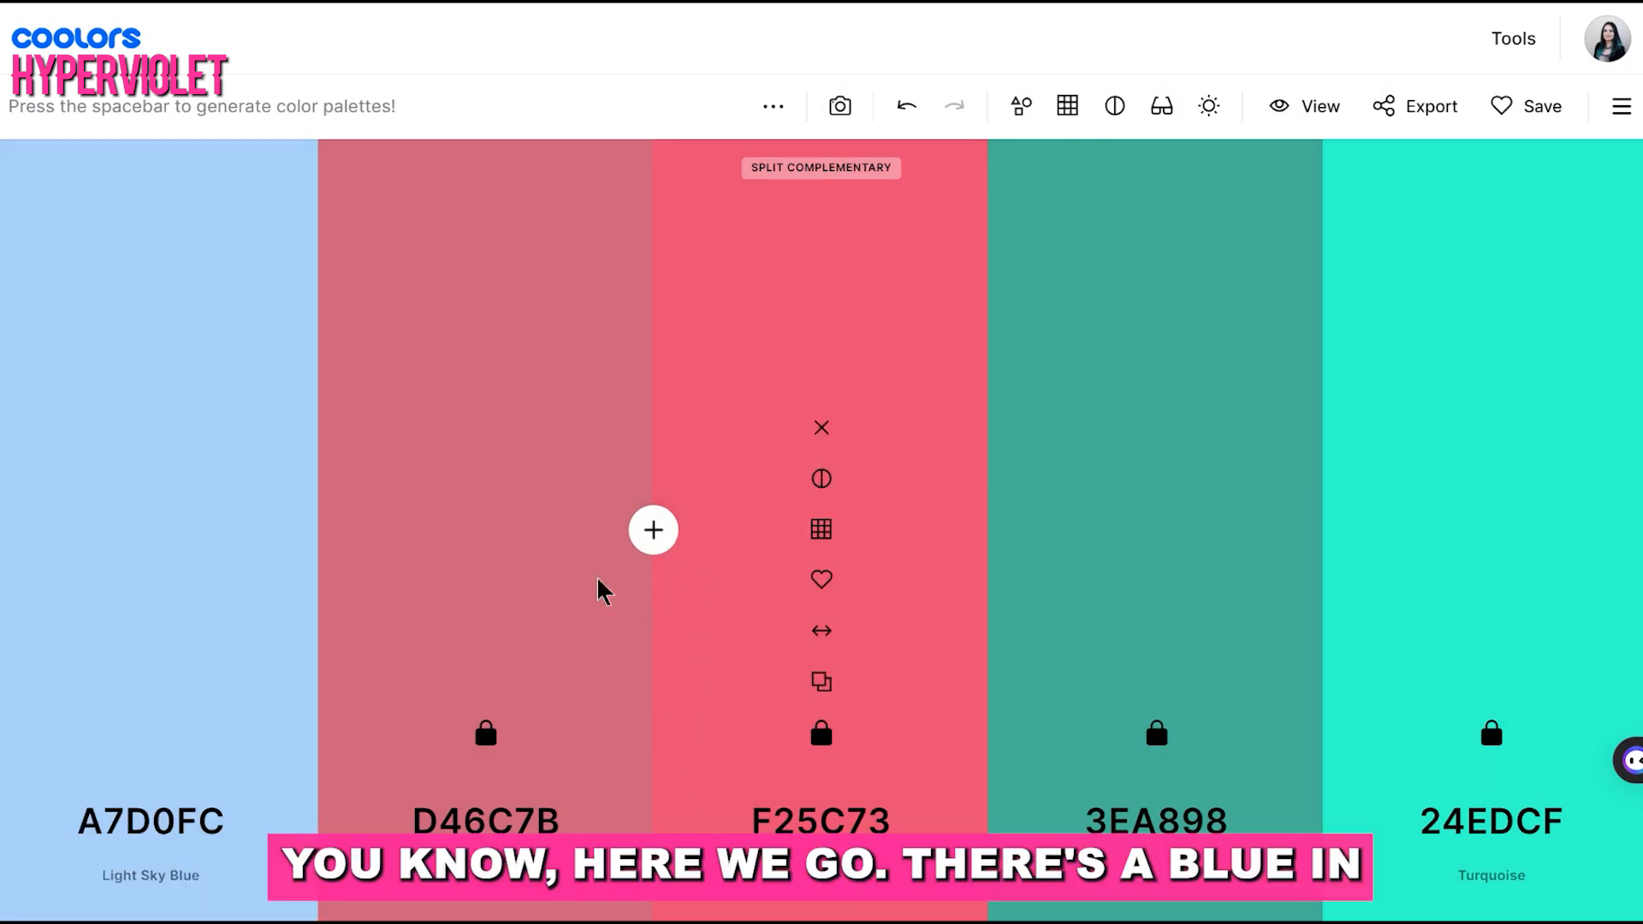
key(space)
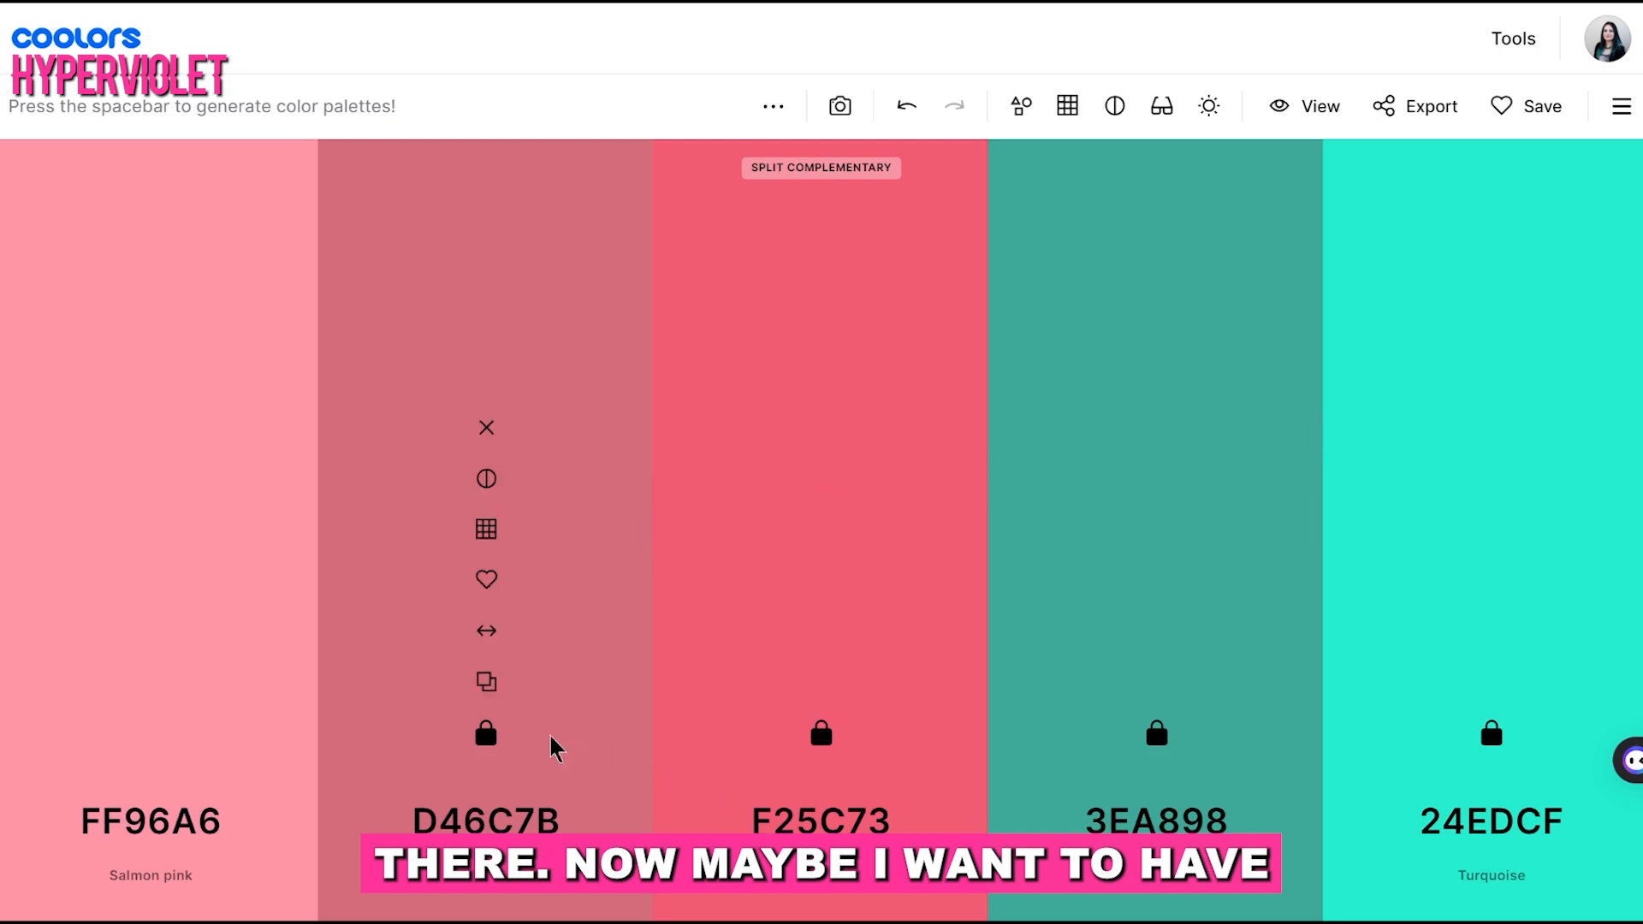
Unlock the second color, D46C7B, and generate several split complementary variations of the first two colors
key(space)
key(space)
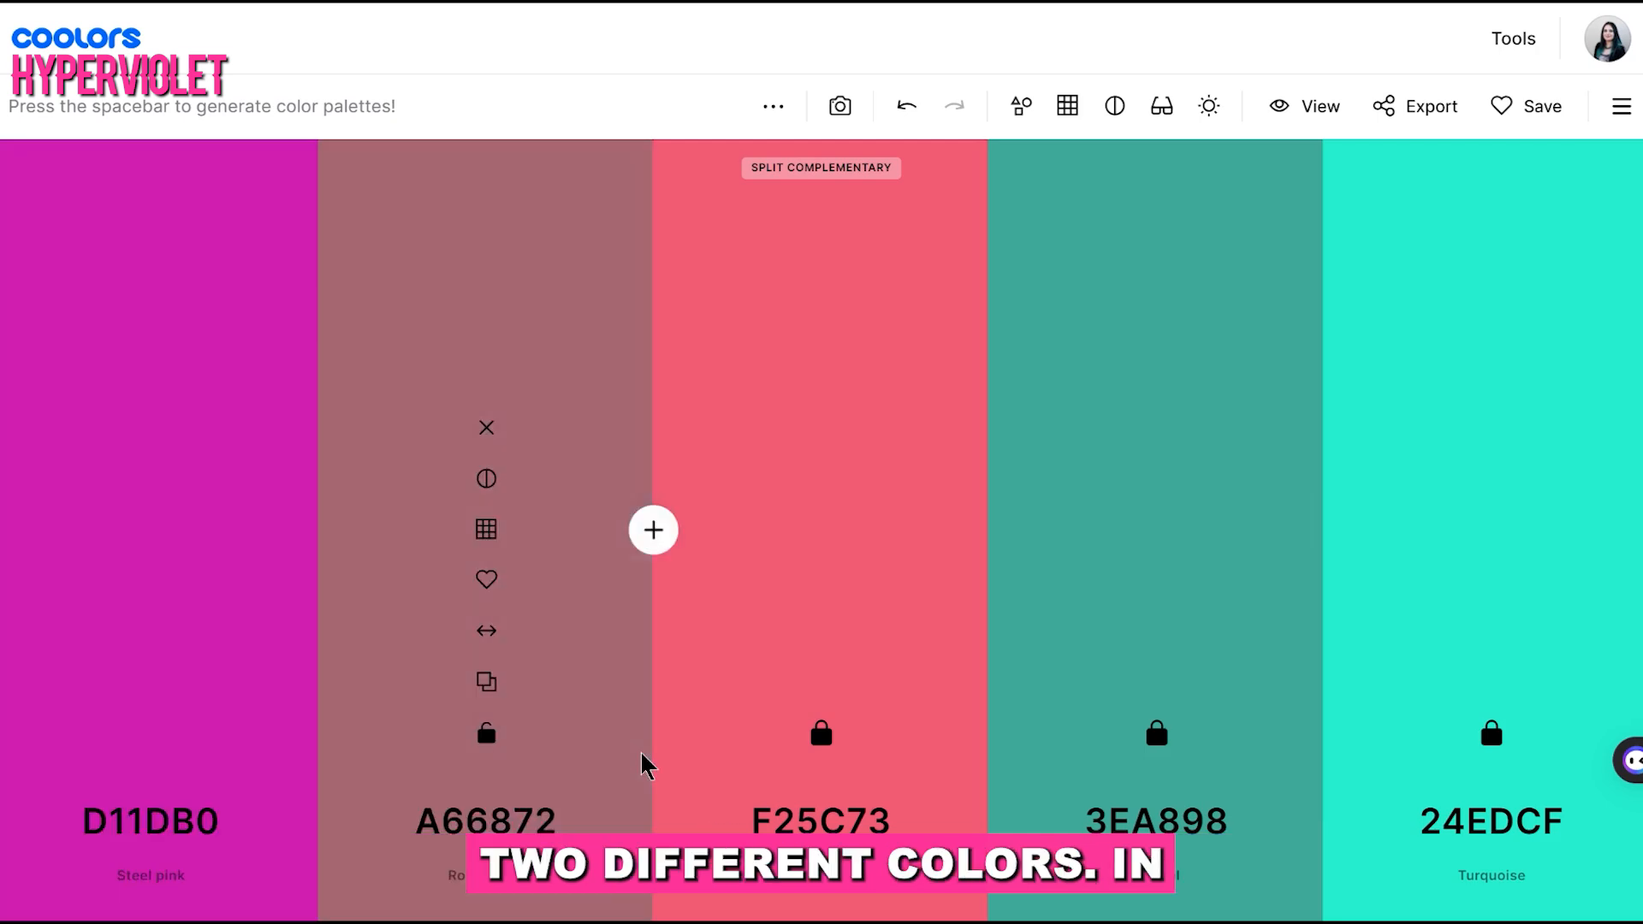
key(space)
key(space)
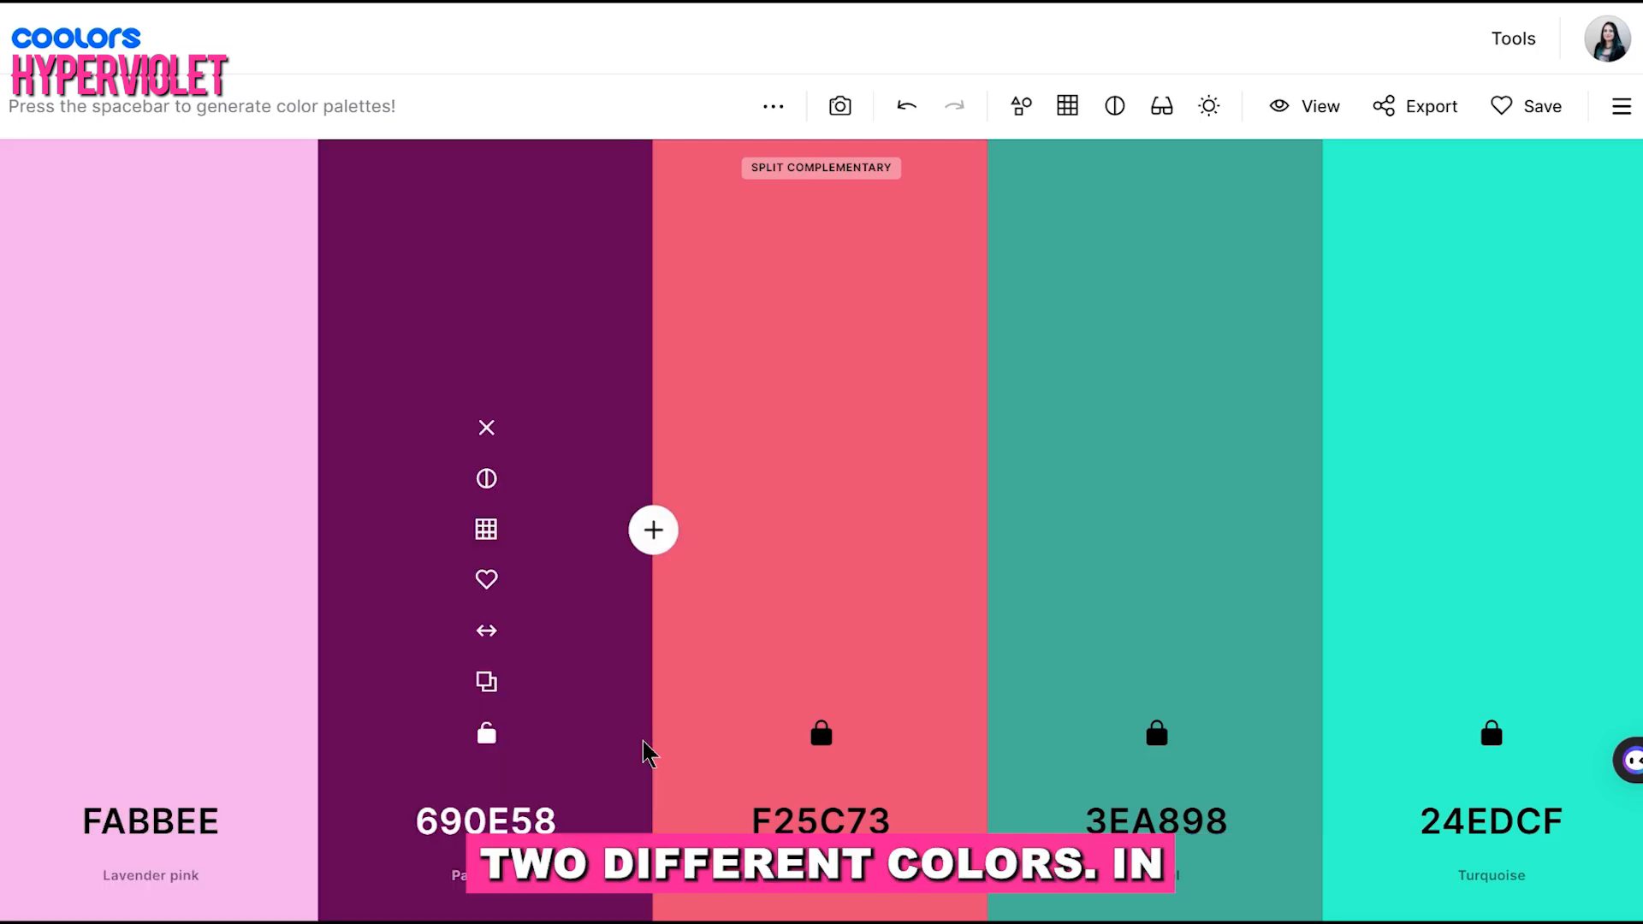
key(space)
key(space)
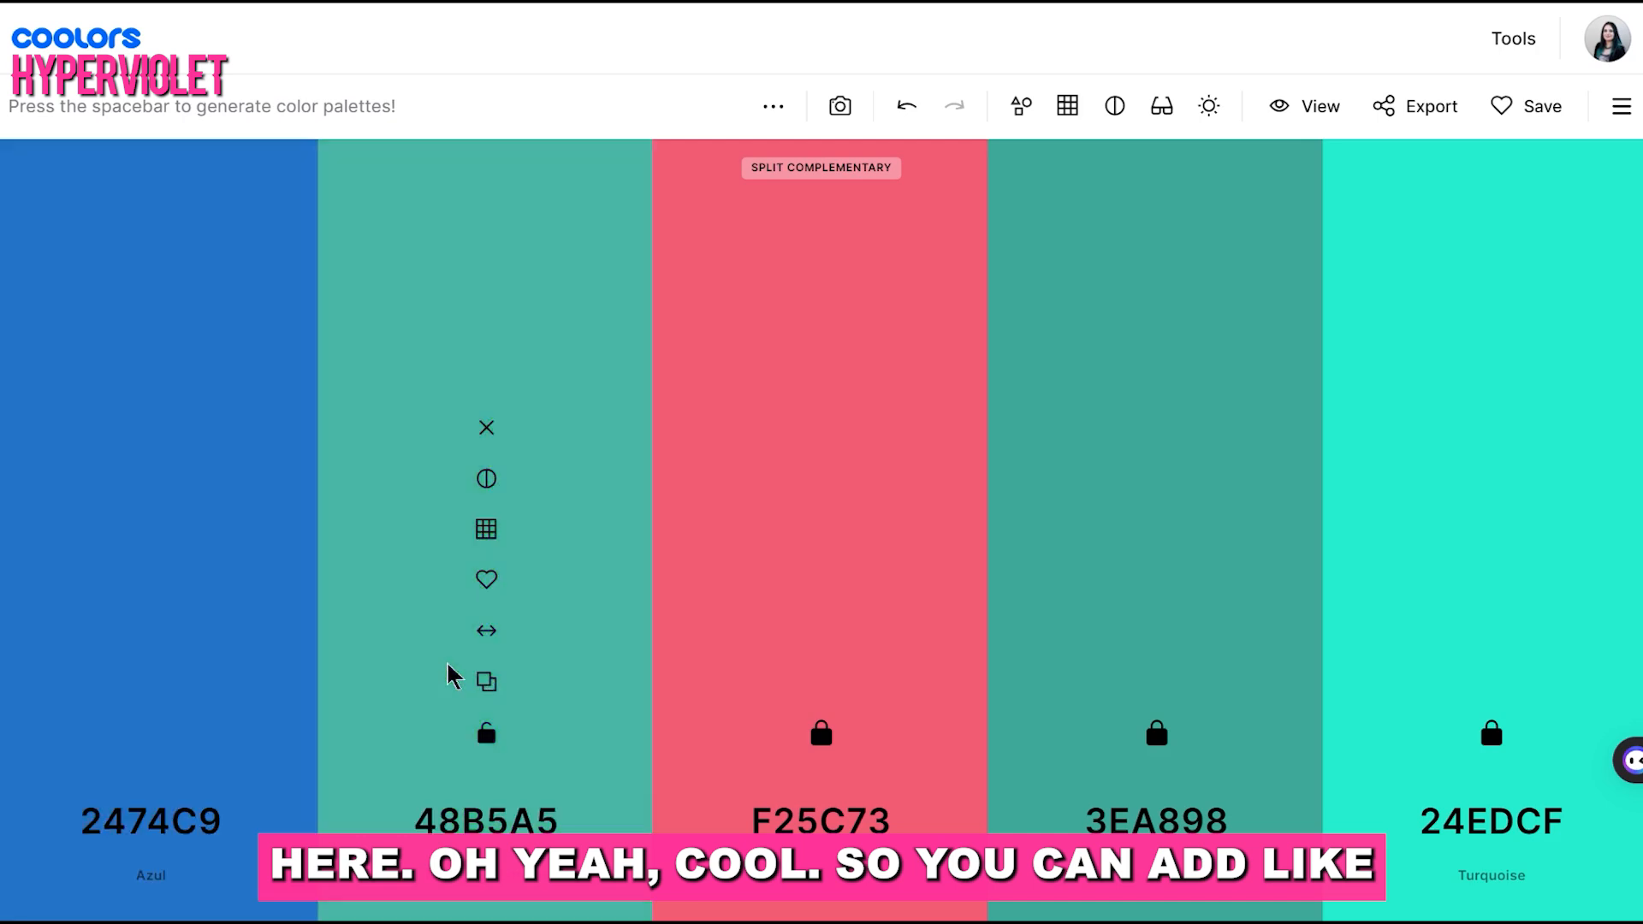
Unlock F25C73, 3EA898 and 24EDCF, keep the Split Complementary method and generate entirely new five-color palettes
click(772, 106)
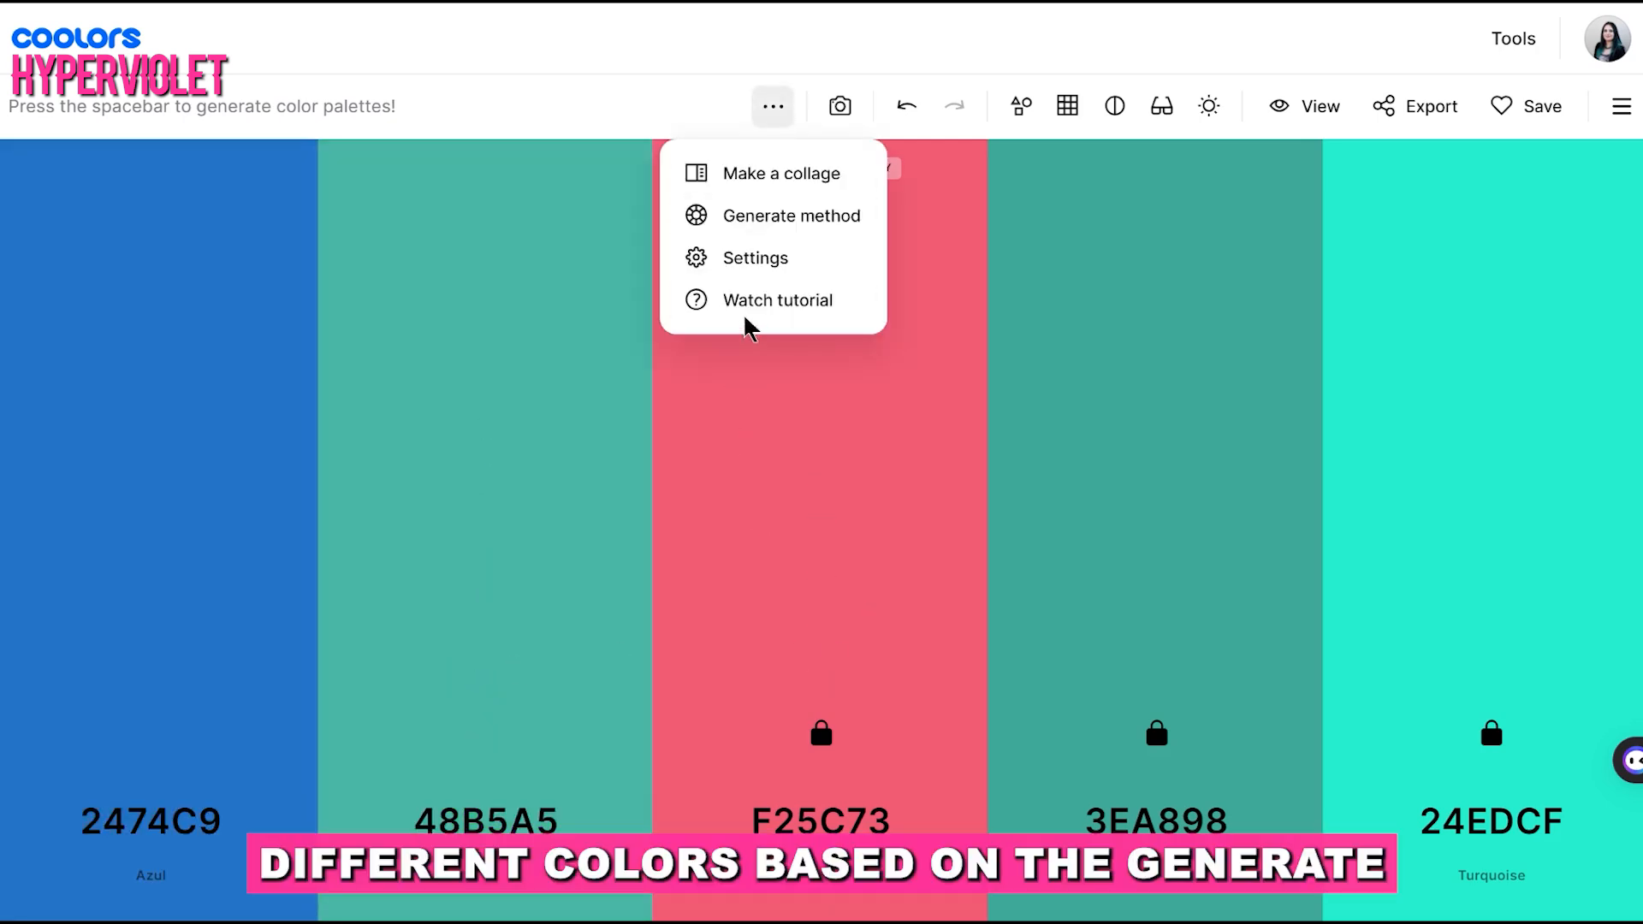
click(821, 736)
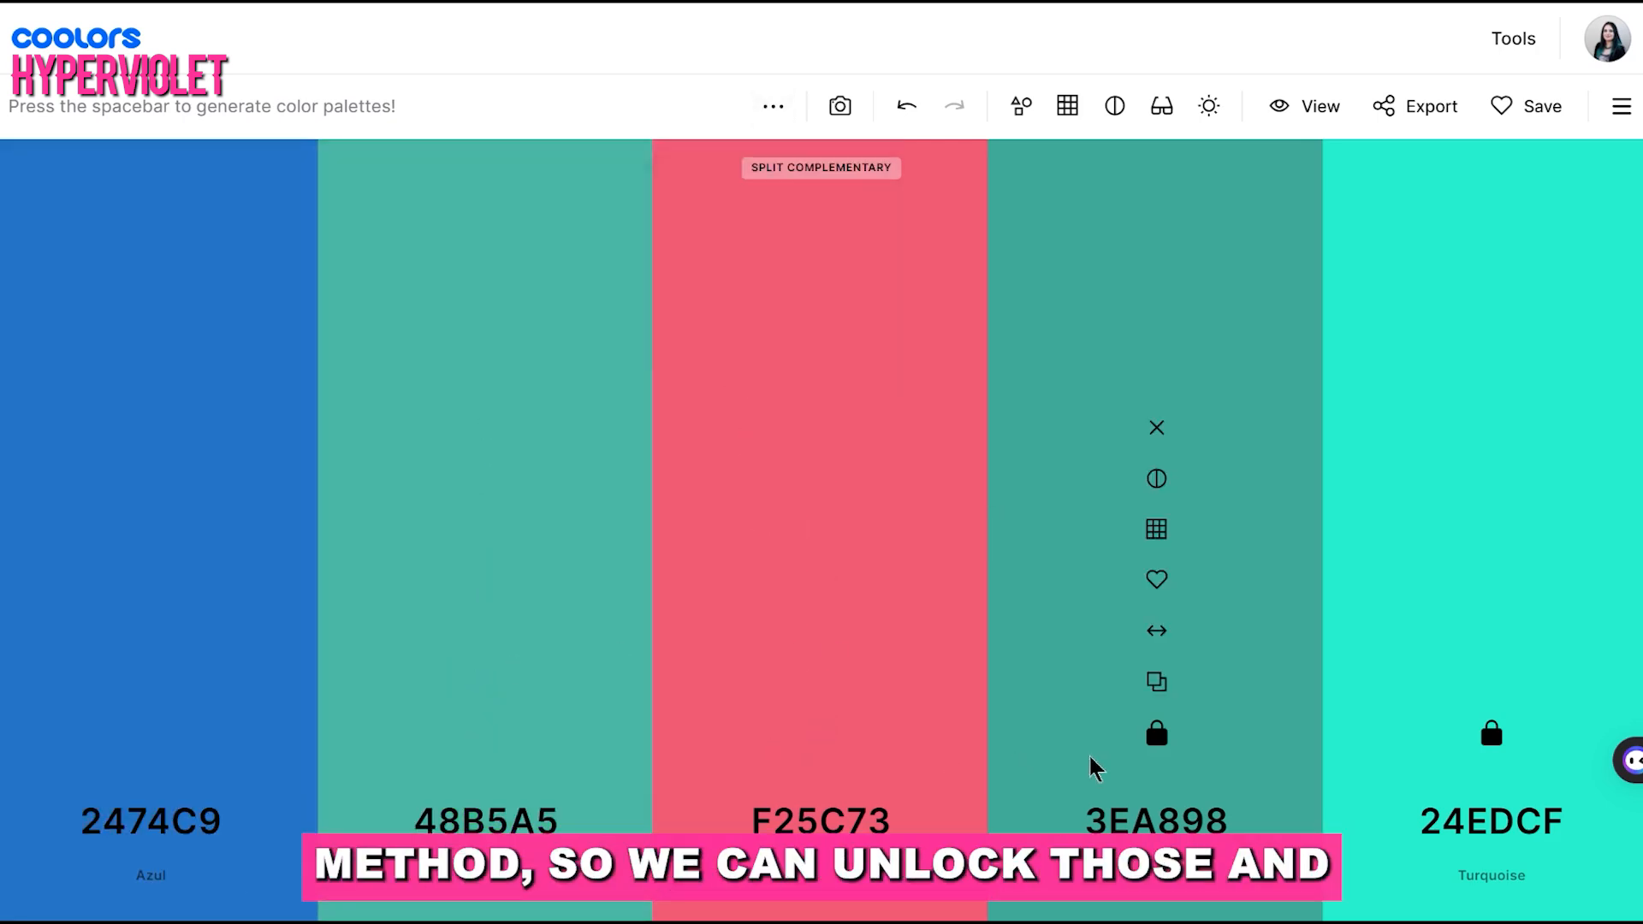
click(1491, 733)
click(773, 106)
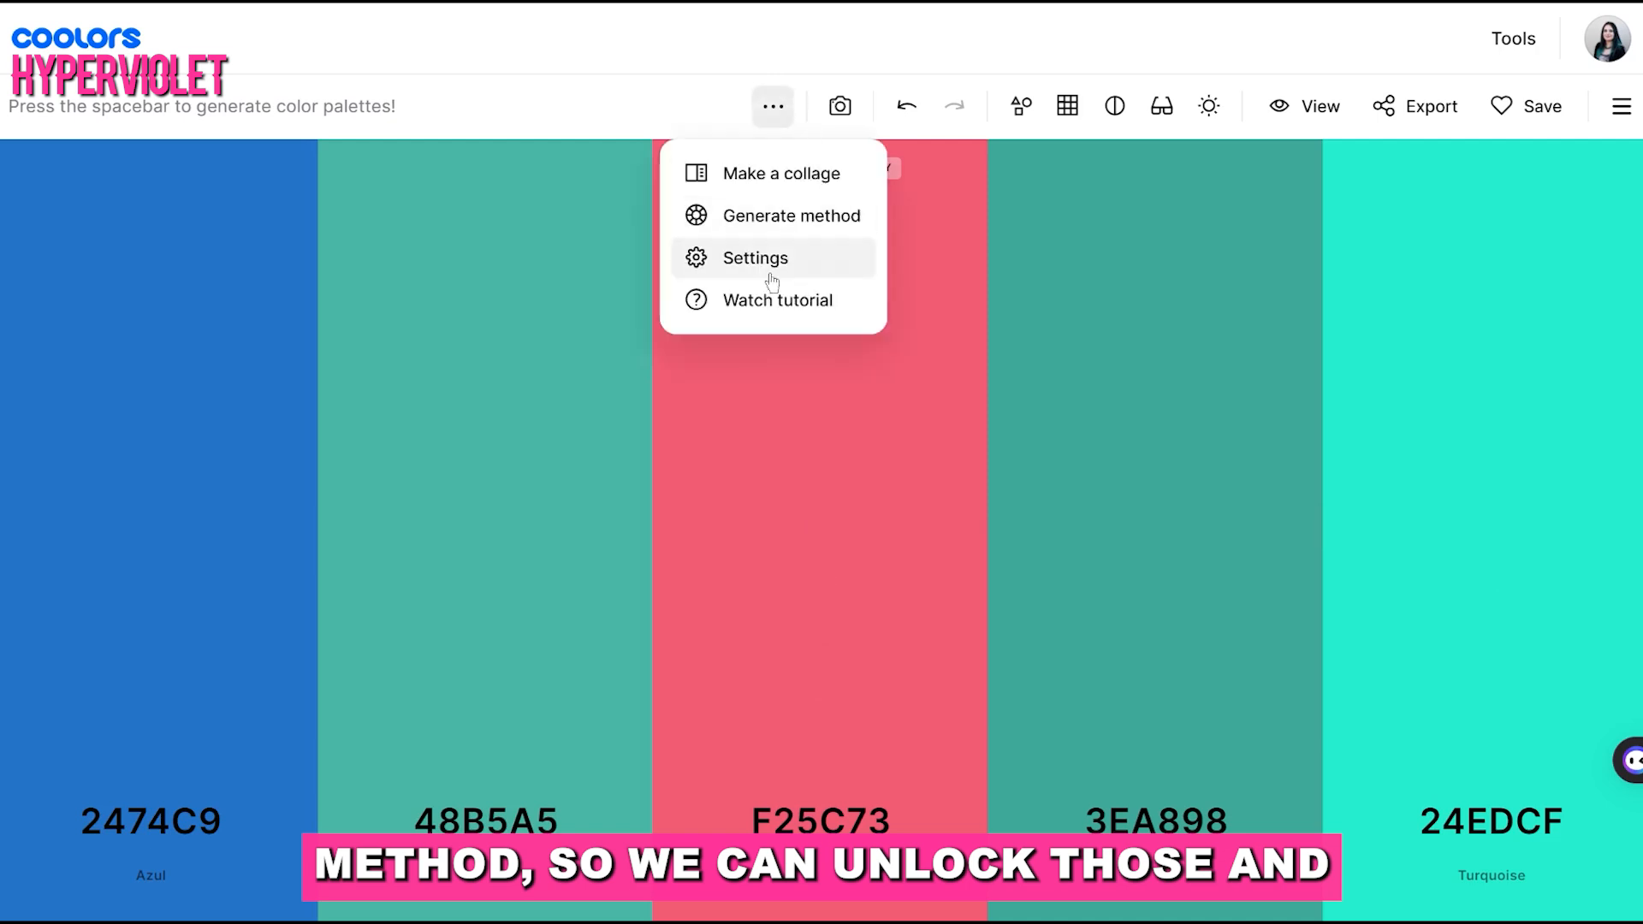
click(782, 216)
click(855, 544)
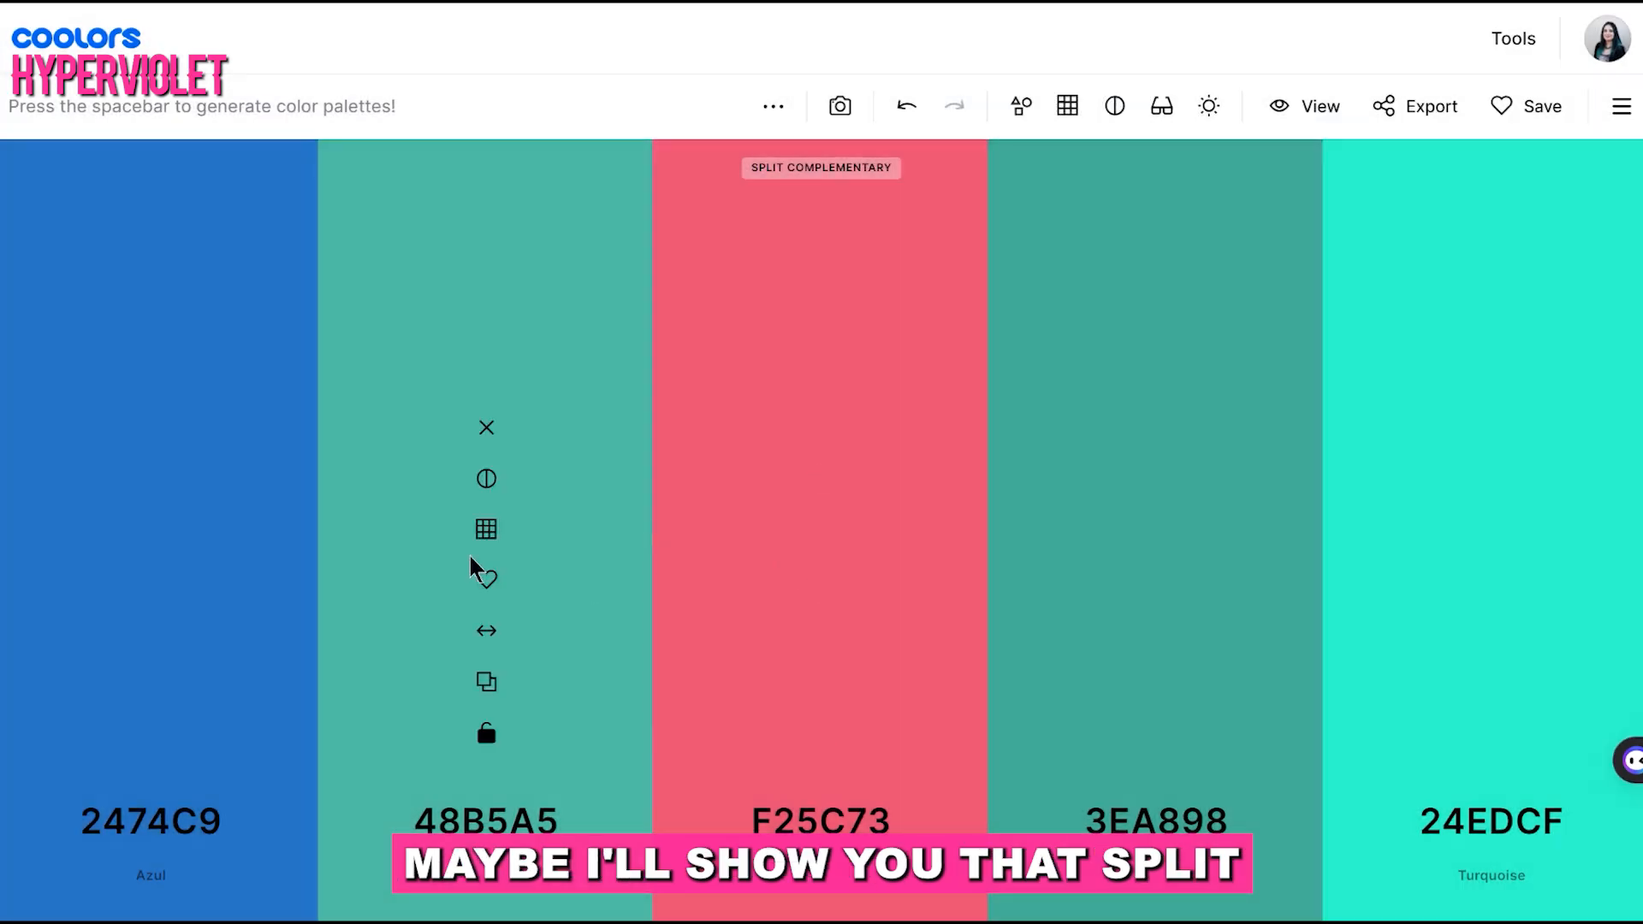
key(space)
key(space)
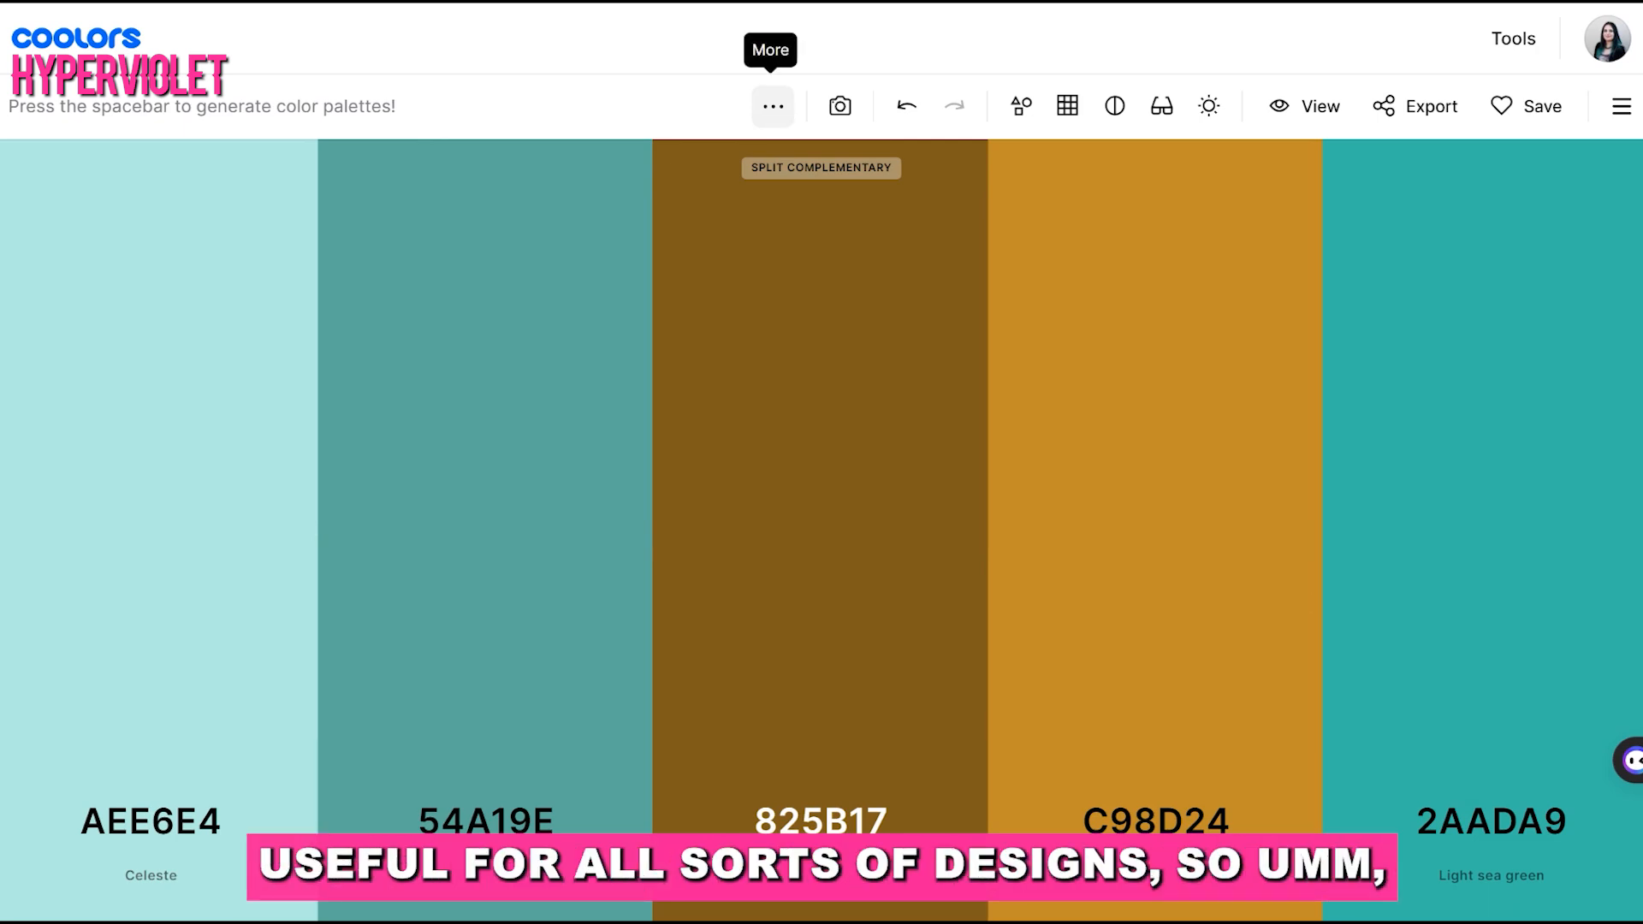
Change the generate method to Triadic and generate a few palettes with it
click(774, 106)
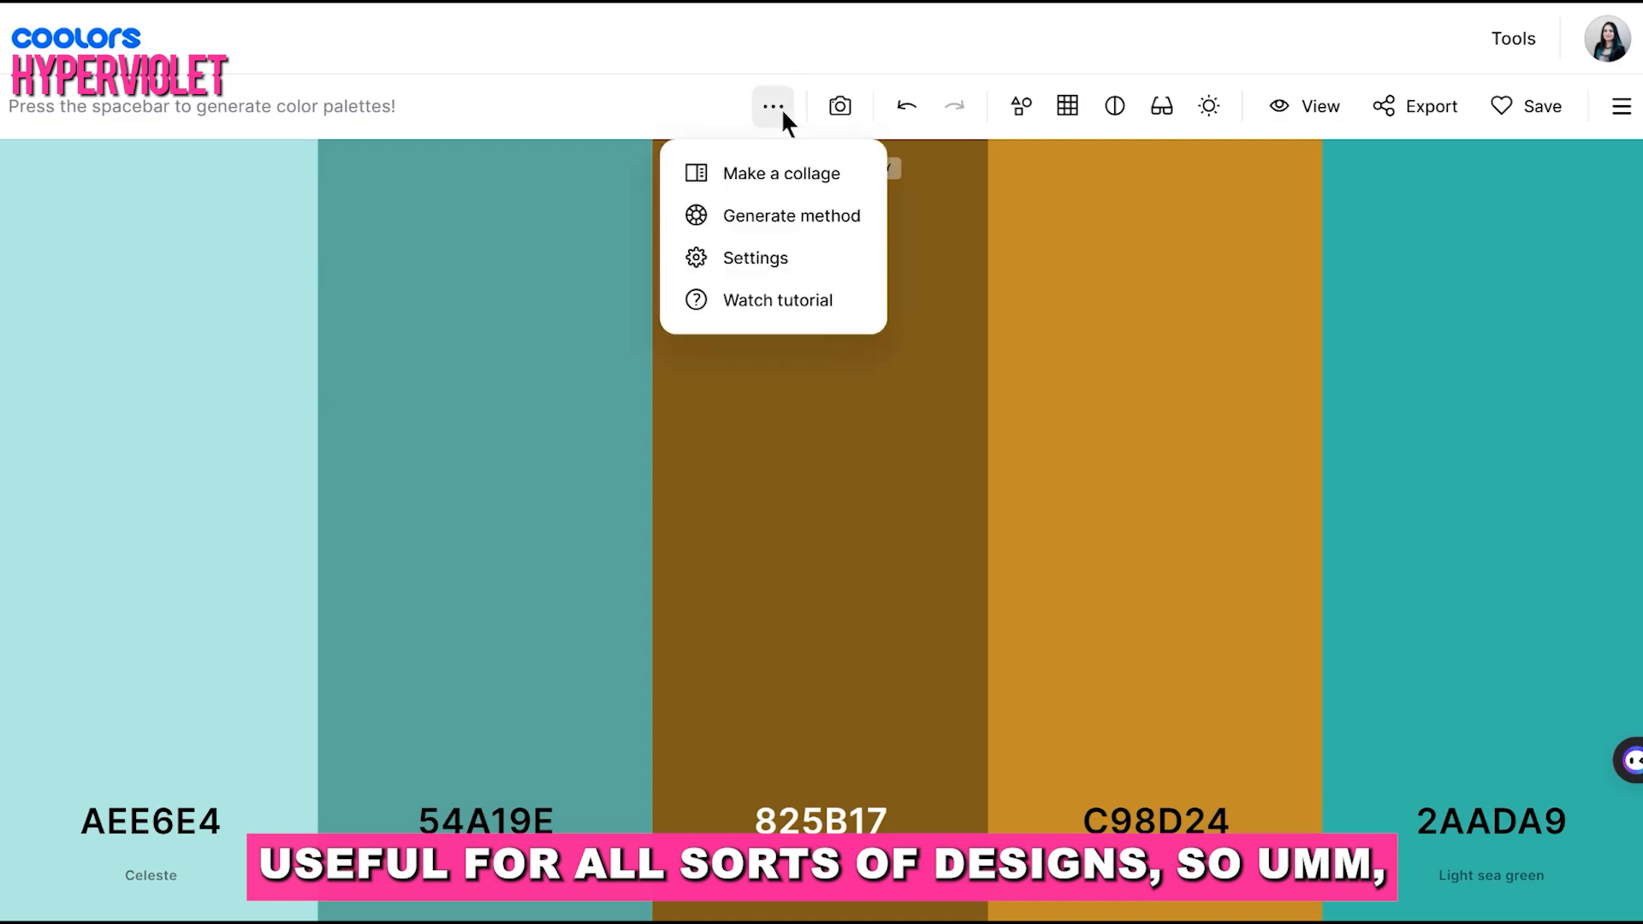
click(796, 213)
scroll(799, 545, down, 1)
click(753, 523)
key(space)
key(space)
key(space)
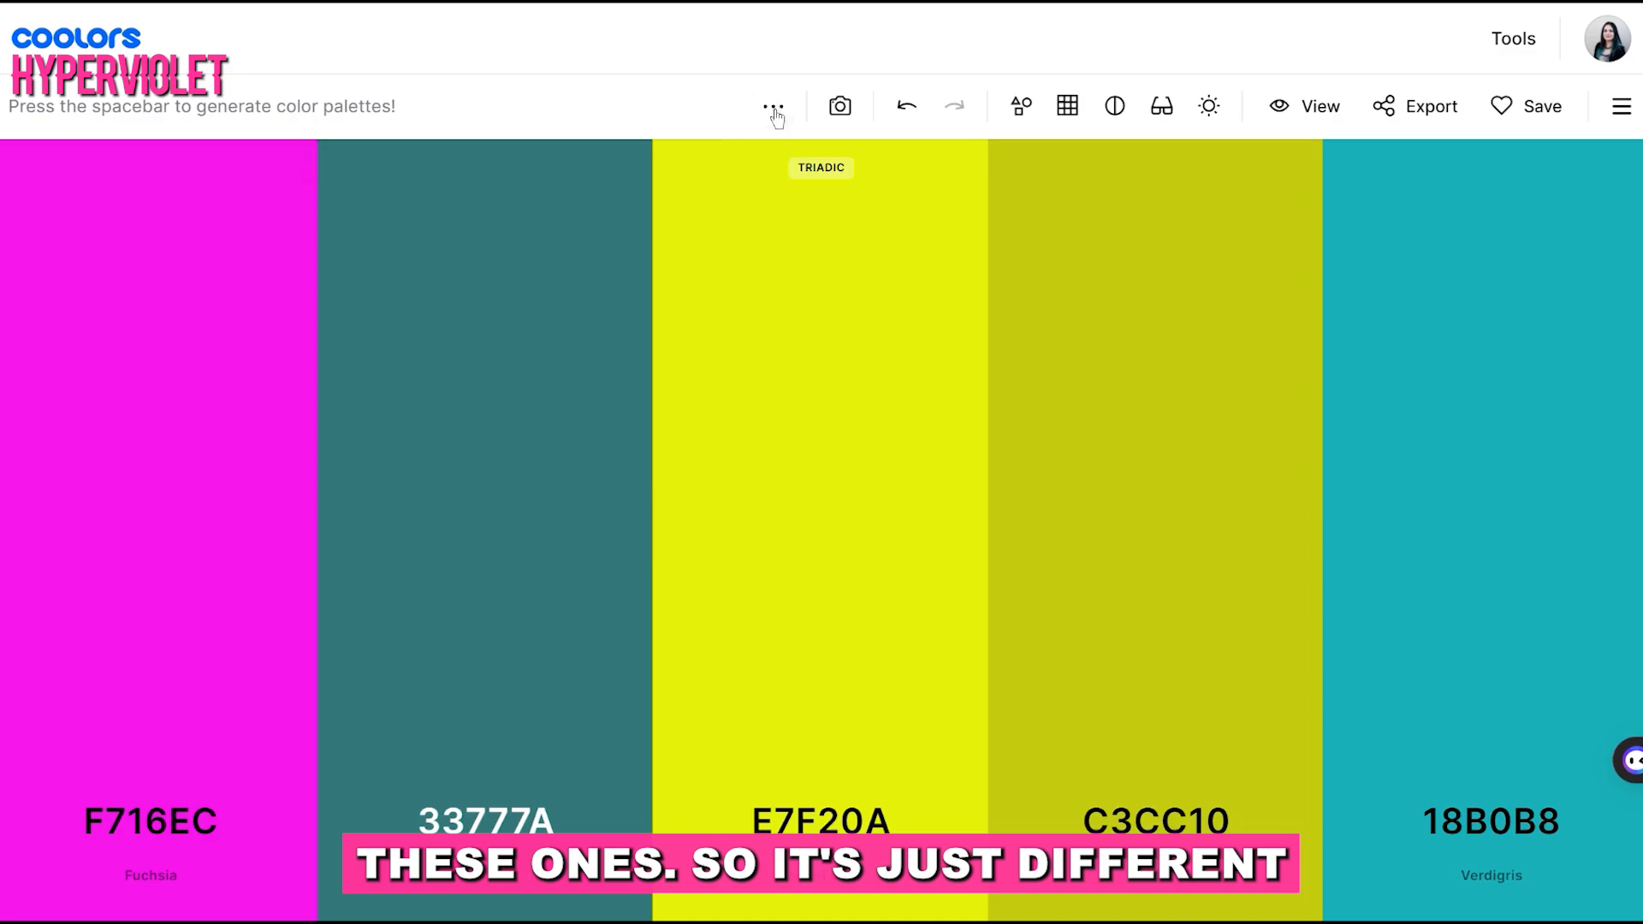
Change the generate method to Tetradic and generate a few palettes with it
click(773, 106)
click(797, 226)
click(762, 570)
key(space)
key(space)
key(space)
Change the generate method to Square and generate a few palettes with it
click(772, 106)
click(822, 237)
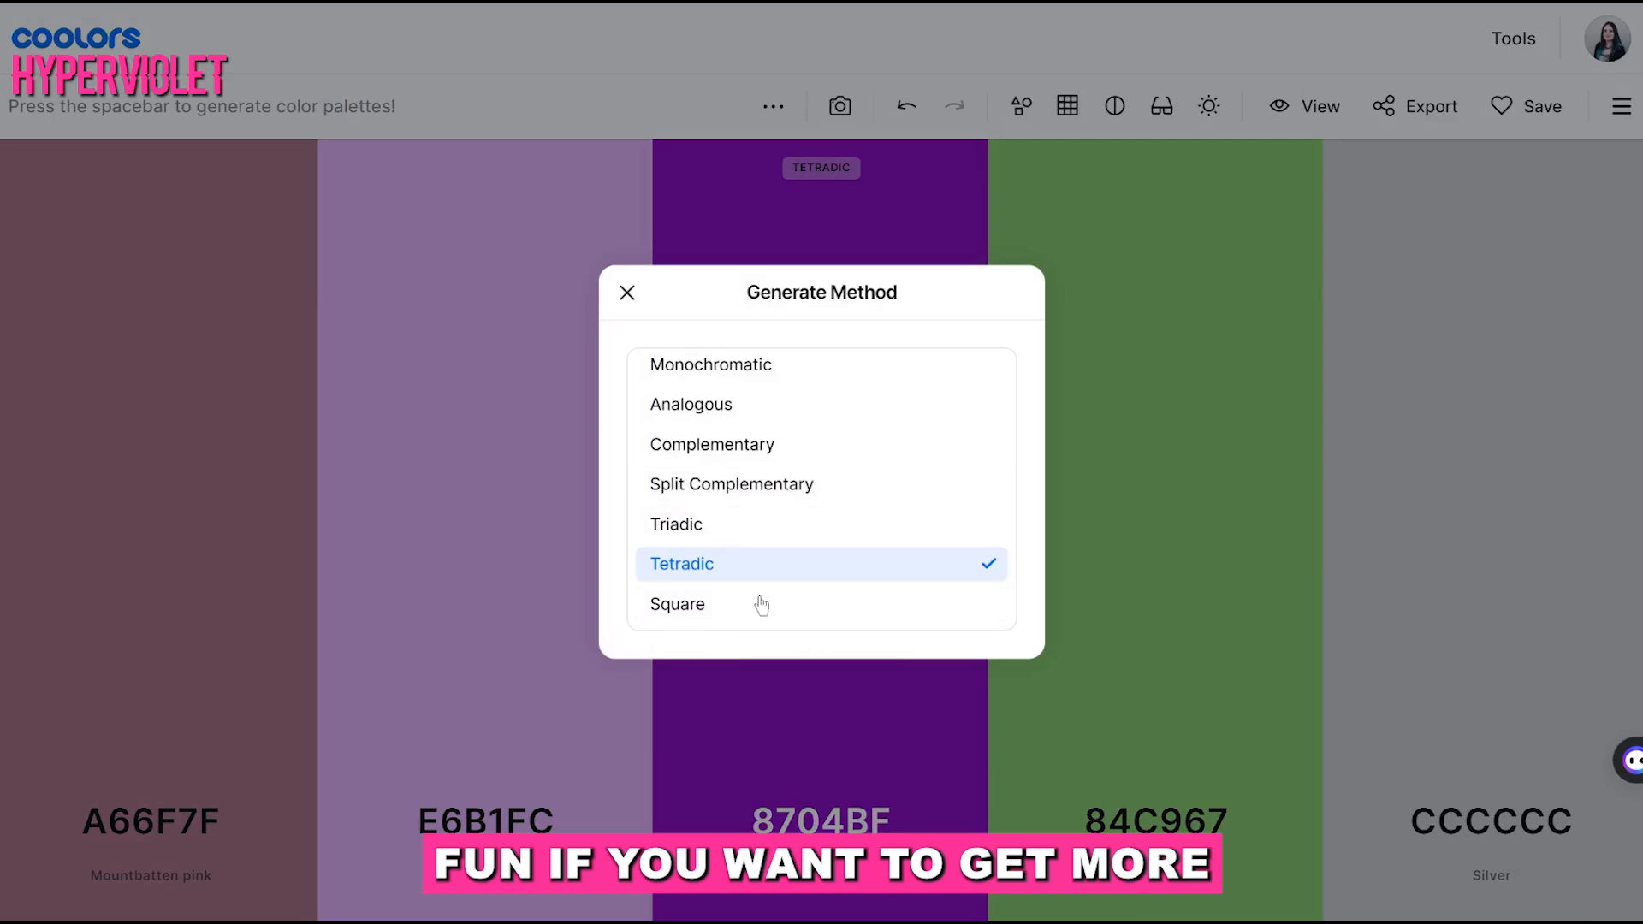
click(703, 607)
key(space)
key(space)
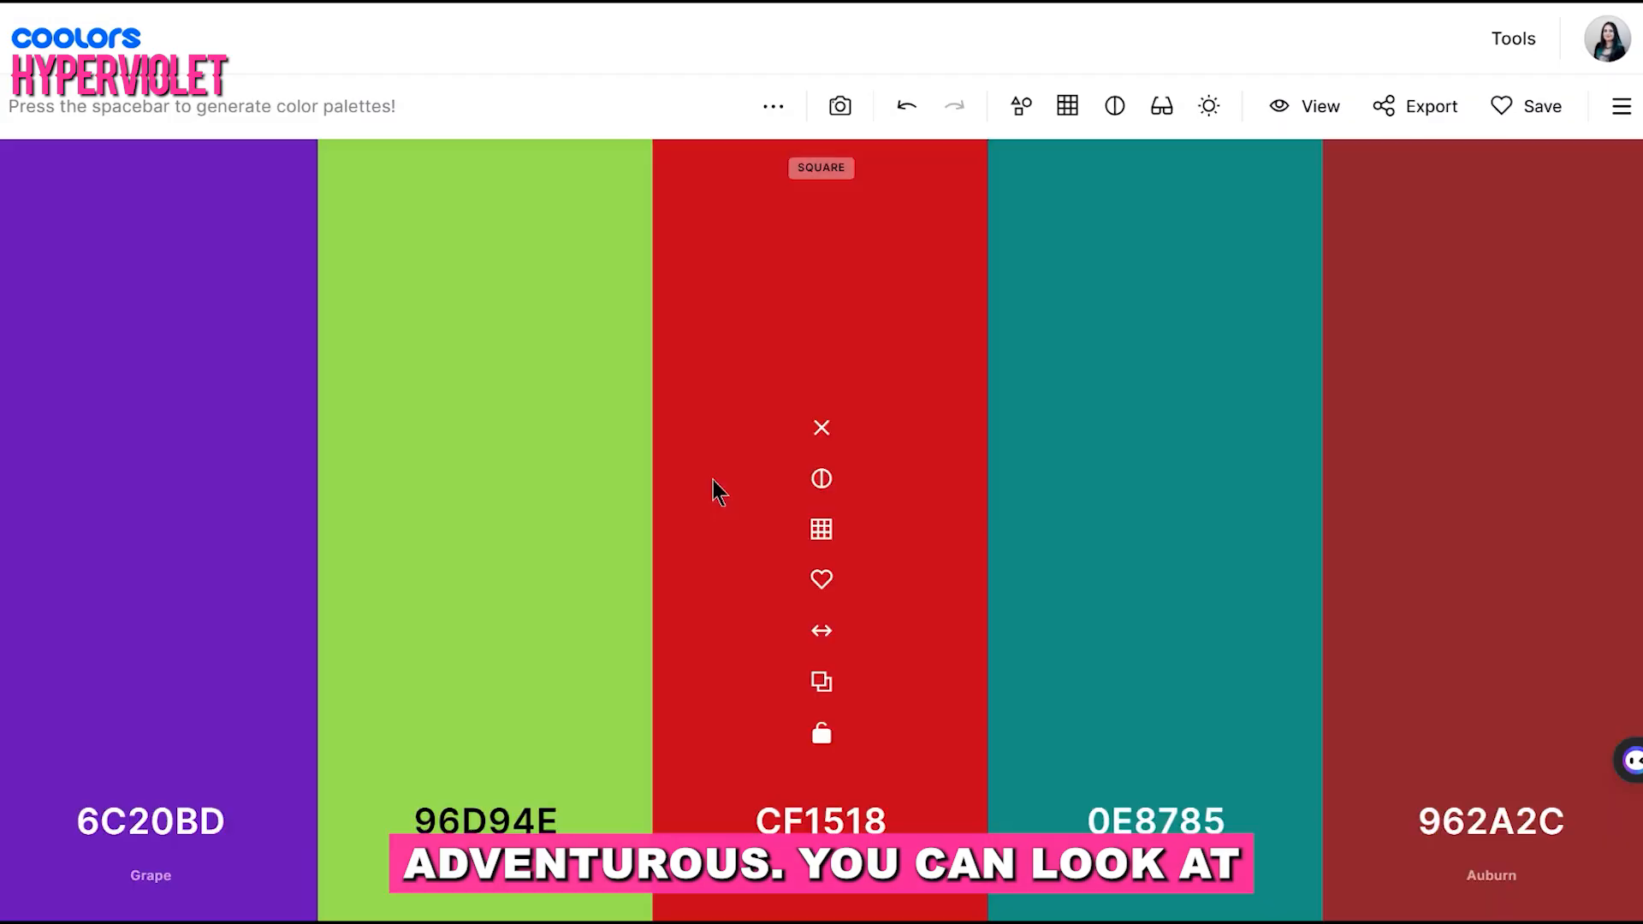
key(space)
click(772, 106)
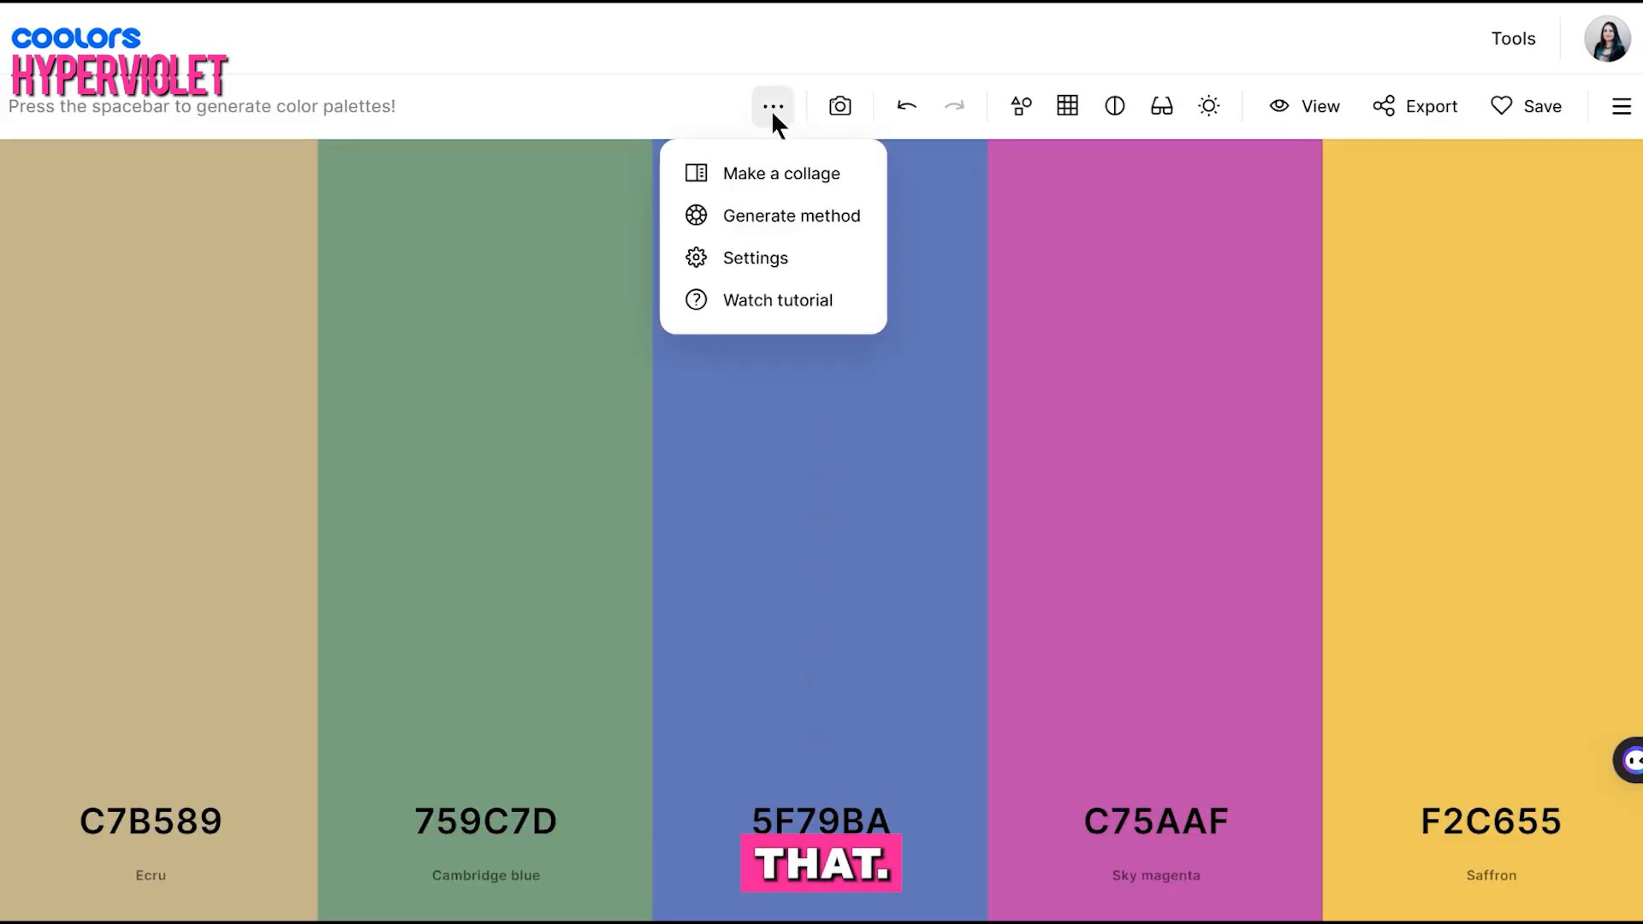
click(671, 137)
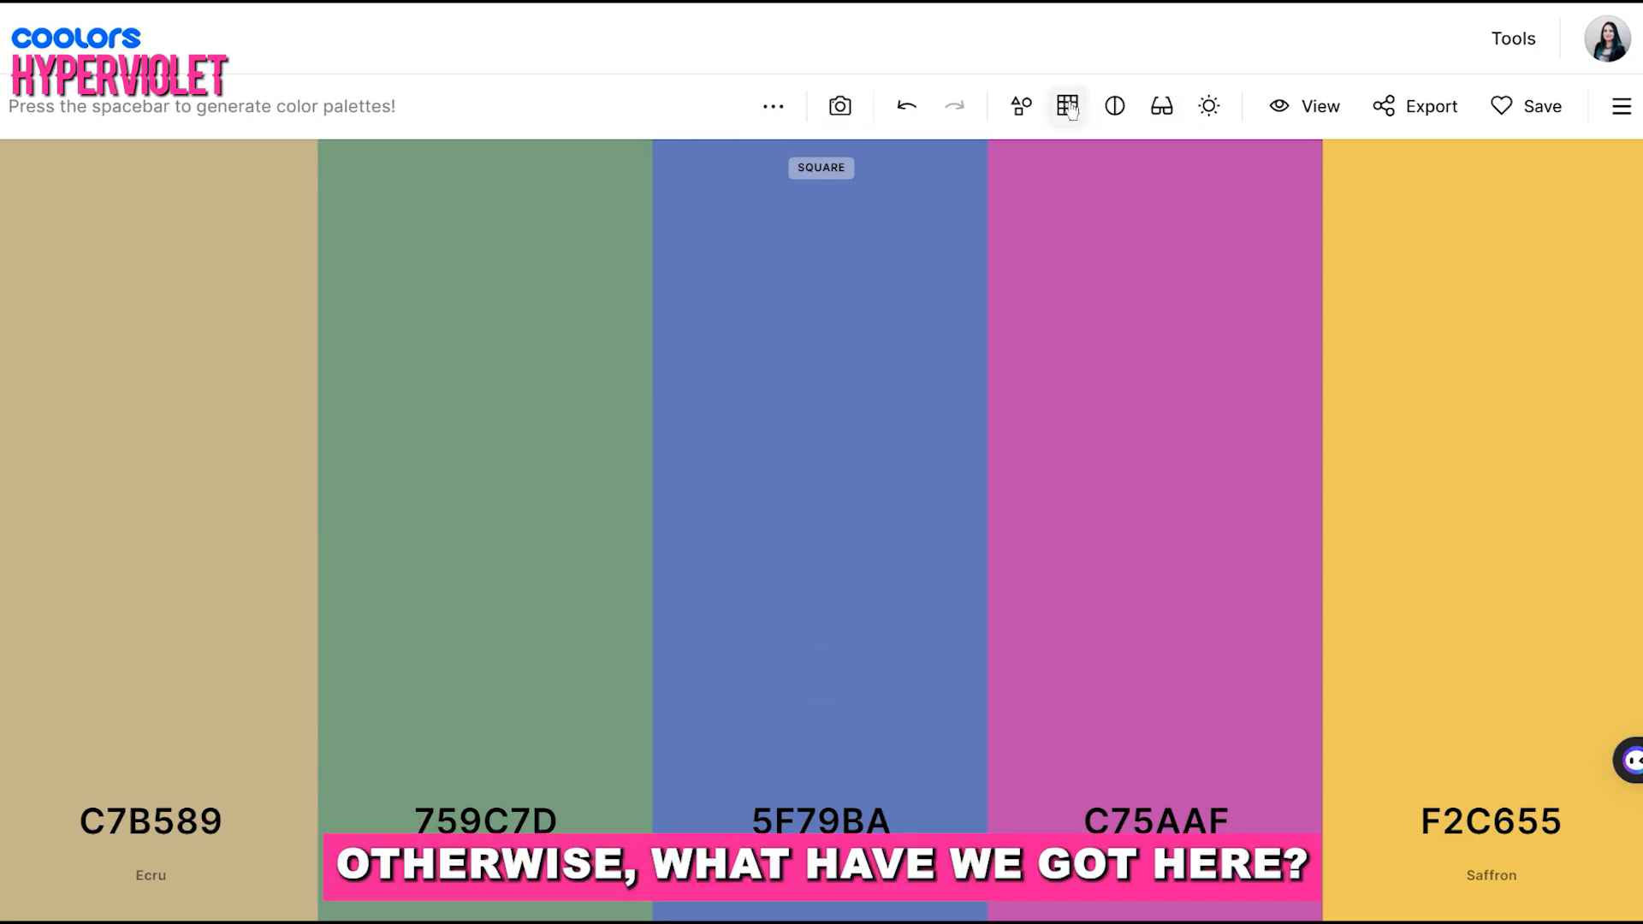